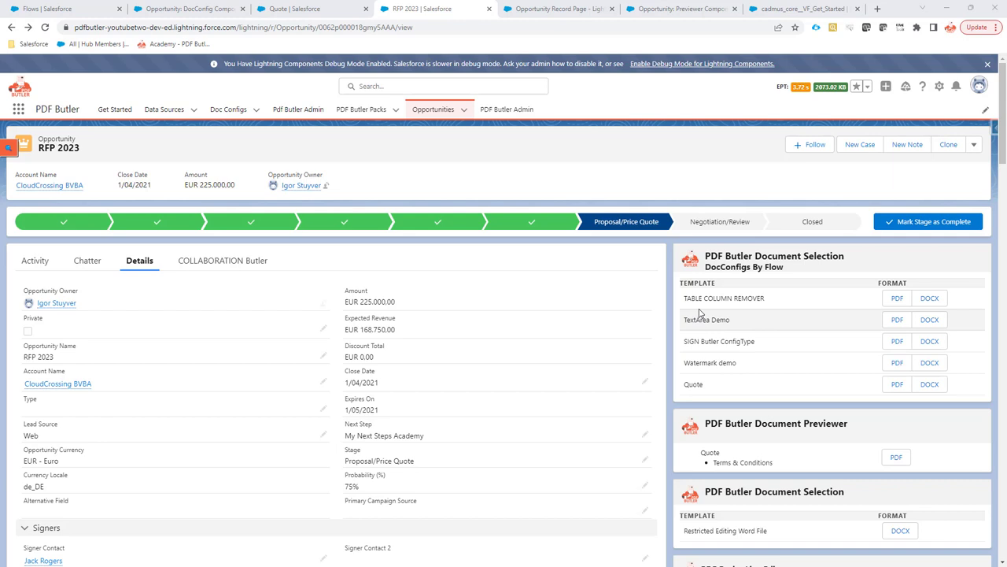
# Check the process type of the Opportunity: DocConfig Component Data flow in the flow list, and return to the RFP 2023 opportunity
pyautogui.moveTo(640, 223)
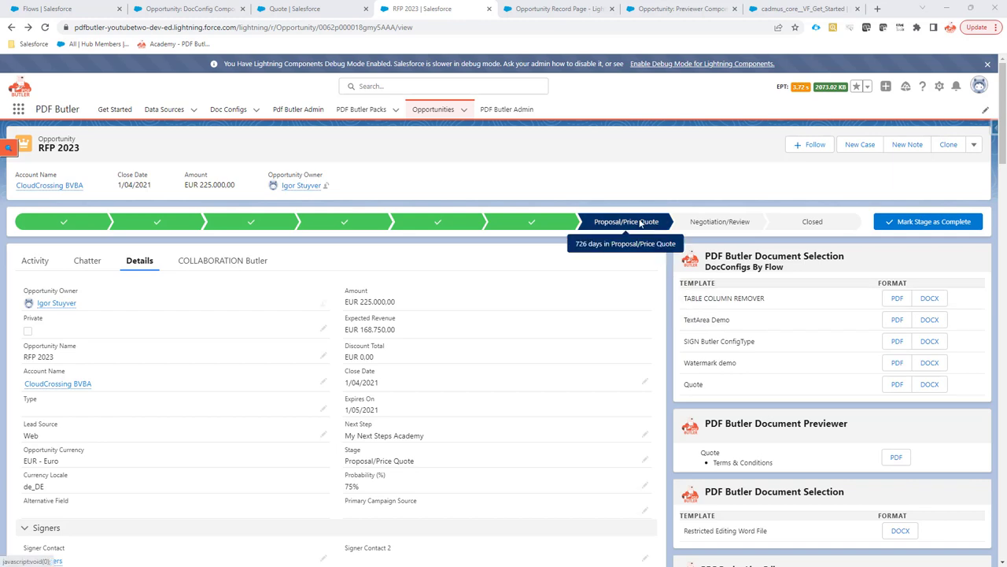
pyautogui.click(193, 10)
pyautogui.click(49, 11)
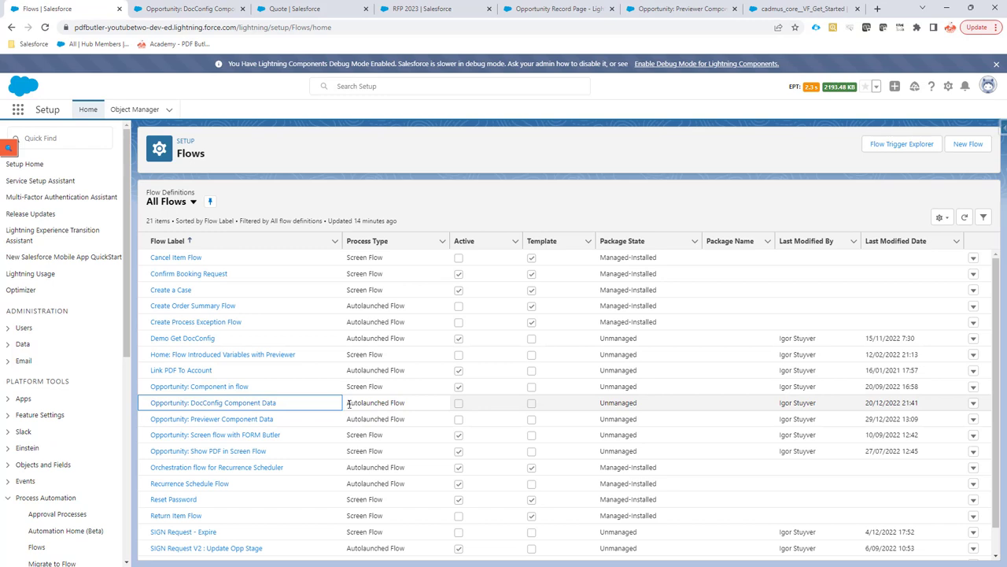
pyautogui.click(397, 408)
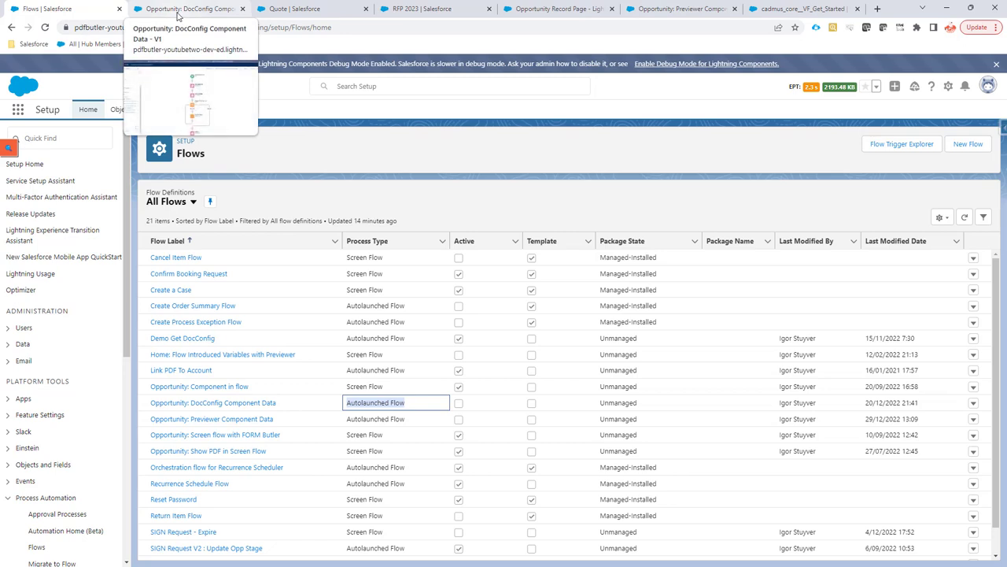
pyautogui.click(420, 11)
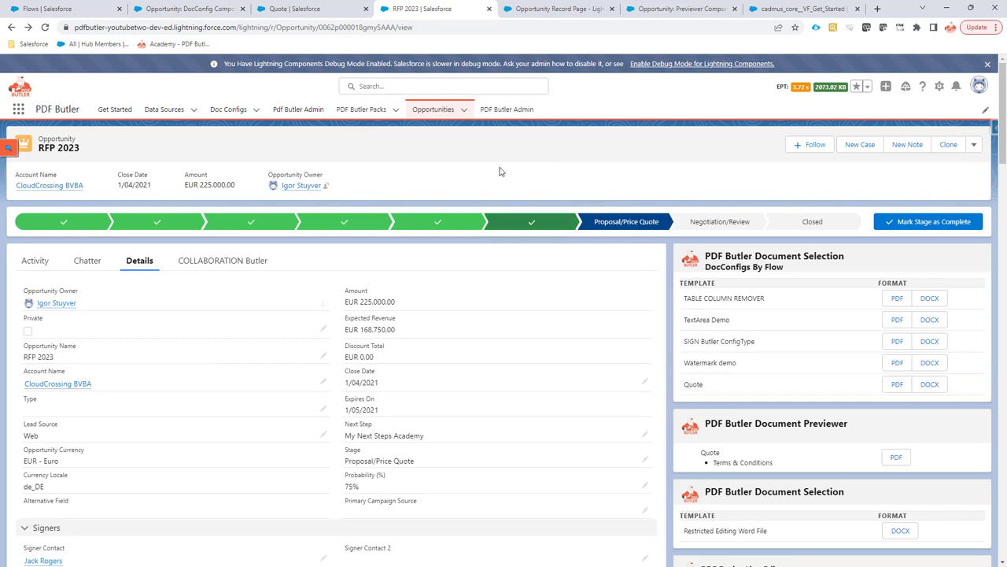
# Examine the elements of the Opportunity: DocConfig Component Data flow from its start to the Set Alternative Locale assignment
pyautogui.click(171, 11)
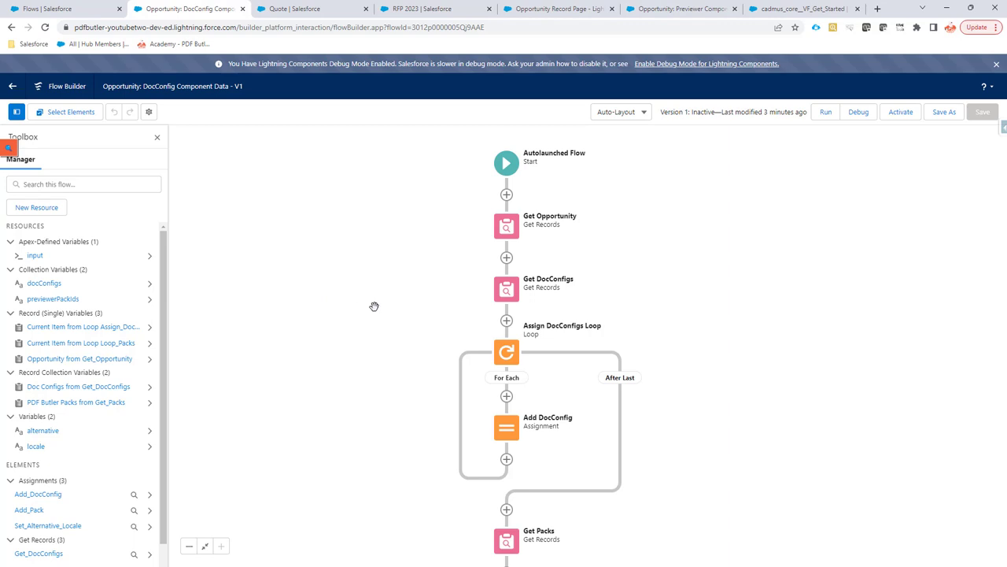
pyautogui.scroll(-1, 380, 344)
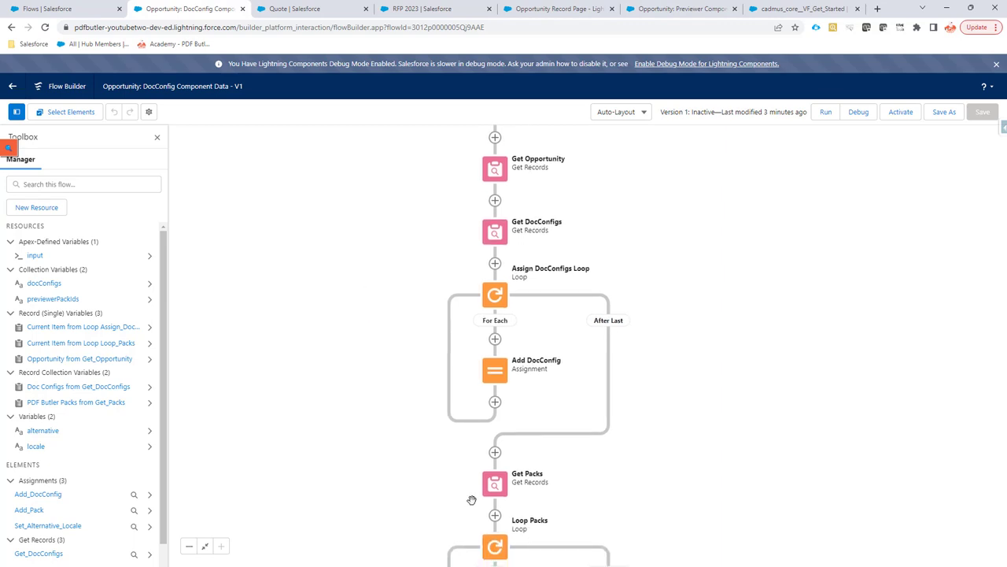
pyautogui.scroll(-5, 432, 479)
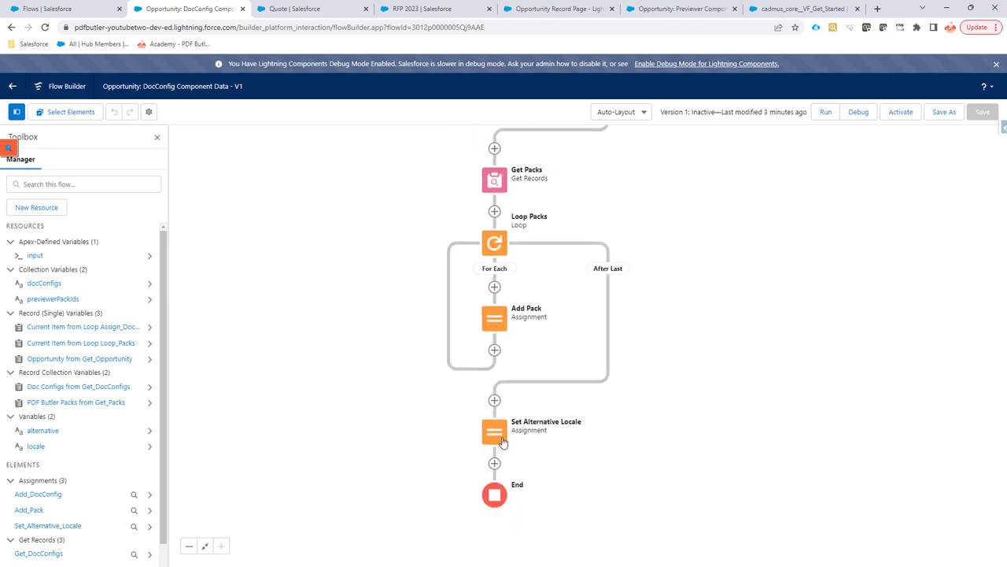
pyautogui.click(501, 441)
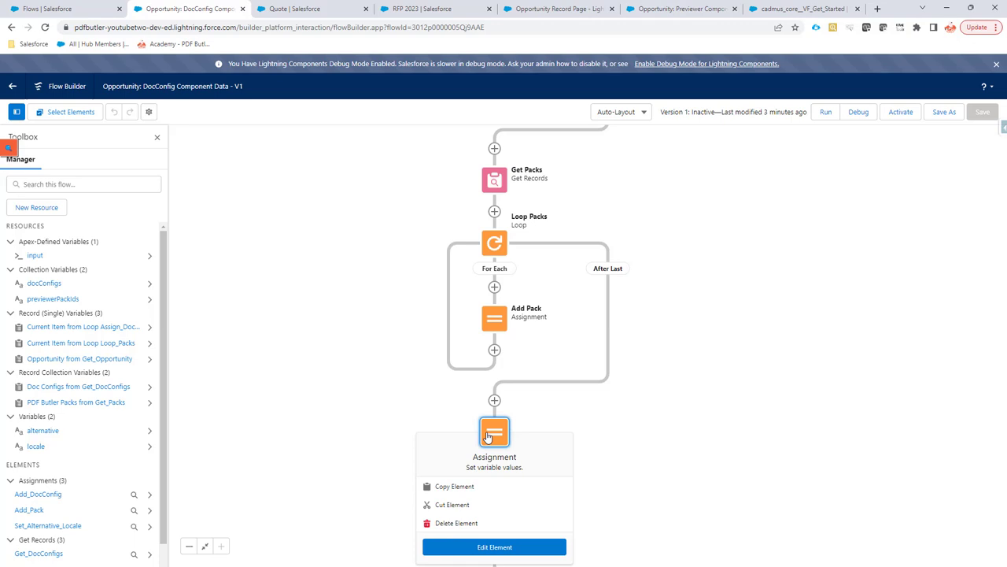
pyautogui.click(348, 350)
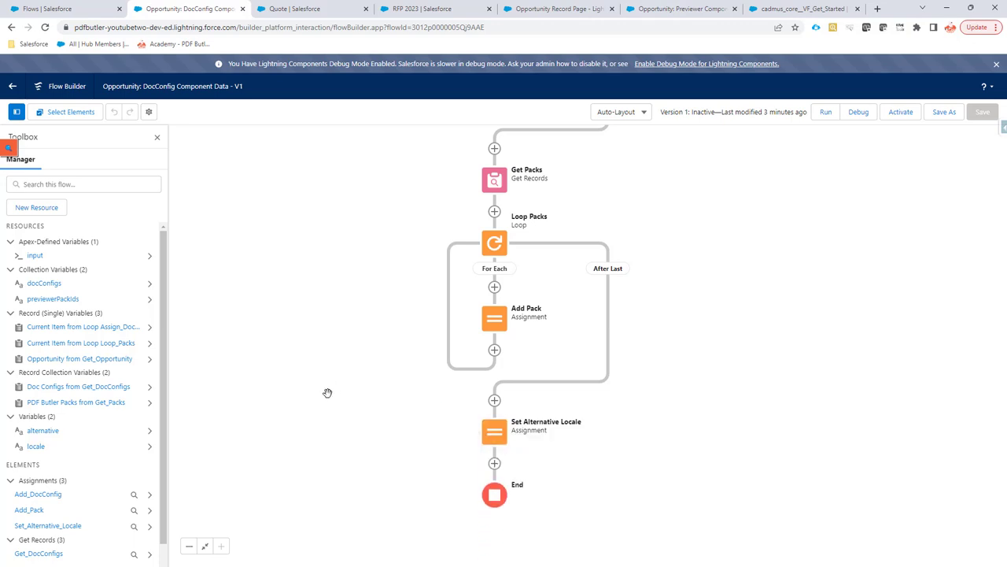
pyautogui.scroll(7, 327, 392)
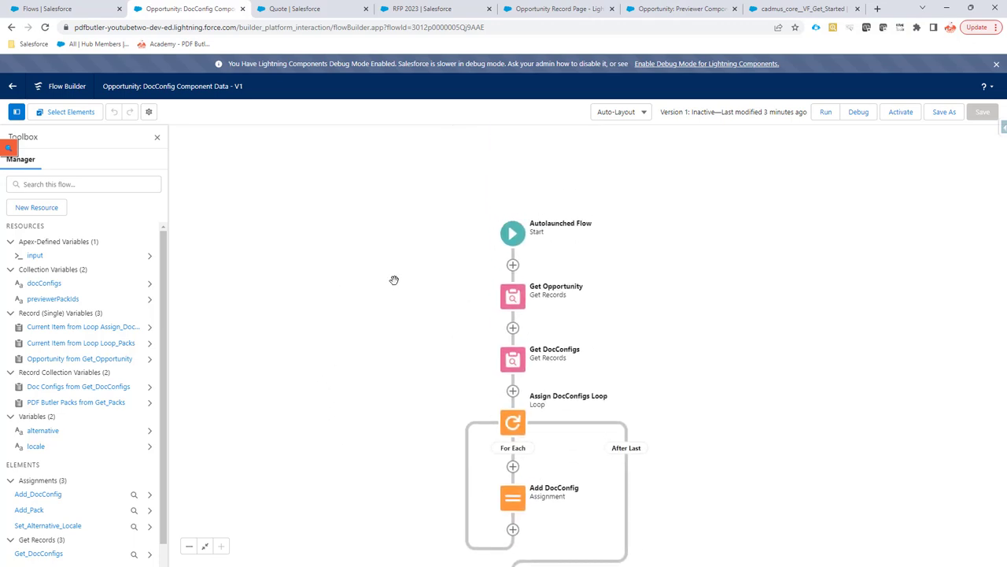
# Inspect the definition of the flow's input variable, including its data type and Apex class
pyautogui.moveTo(452, 302); pyautogui.dragTo(449, 229)
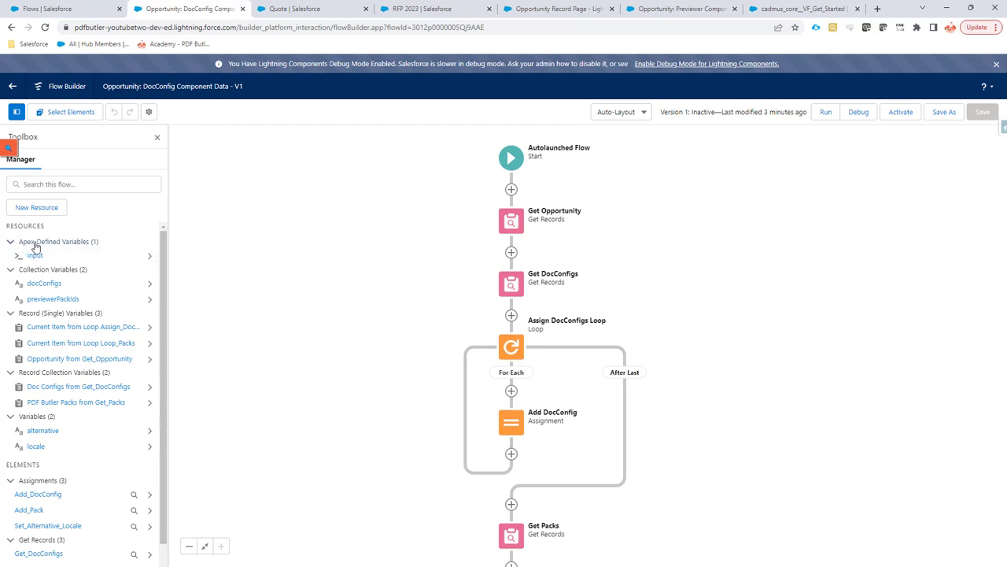
pyautogui.click(67, 258)
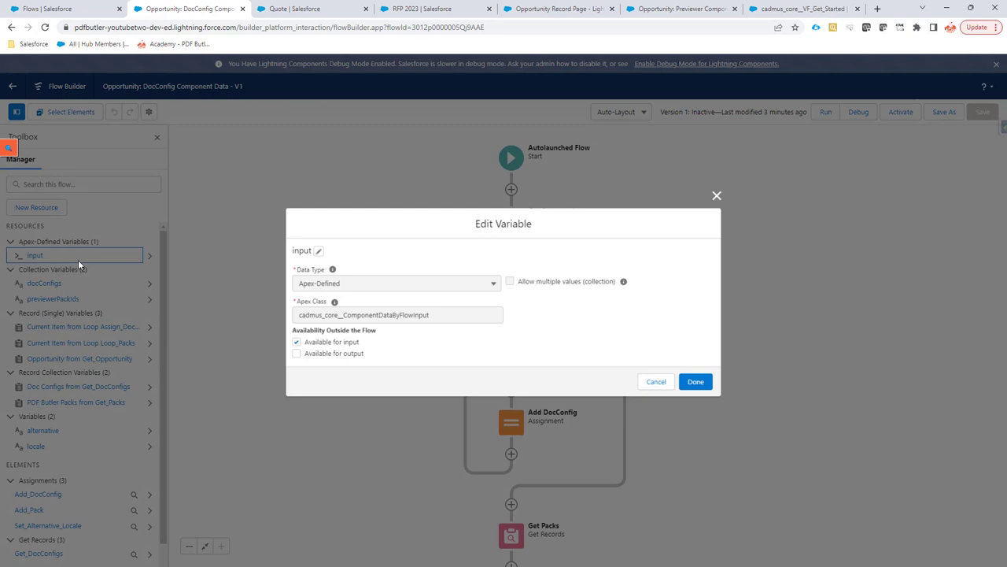
pyautogui.click(658, 383)
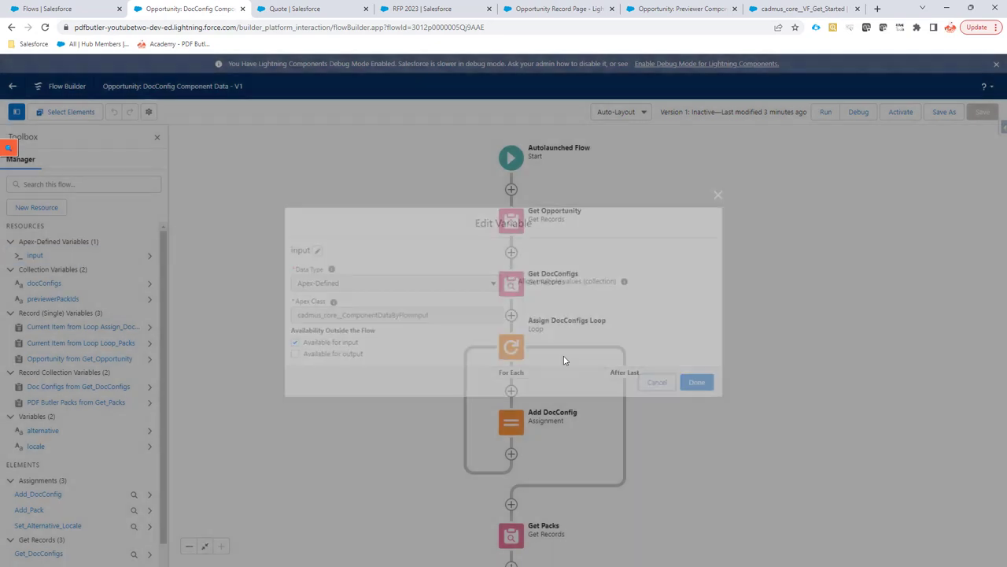
# Try to create an Apex-Defined variable named input that uses the class cadmus_core__ComponentDataByFlowInput
pyautogui.click(56, 211)
pyautogui.click(313, 246)
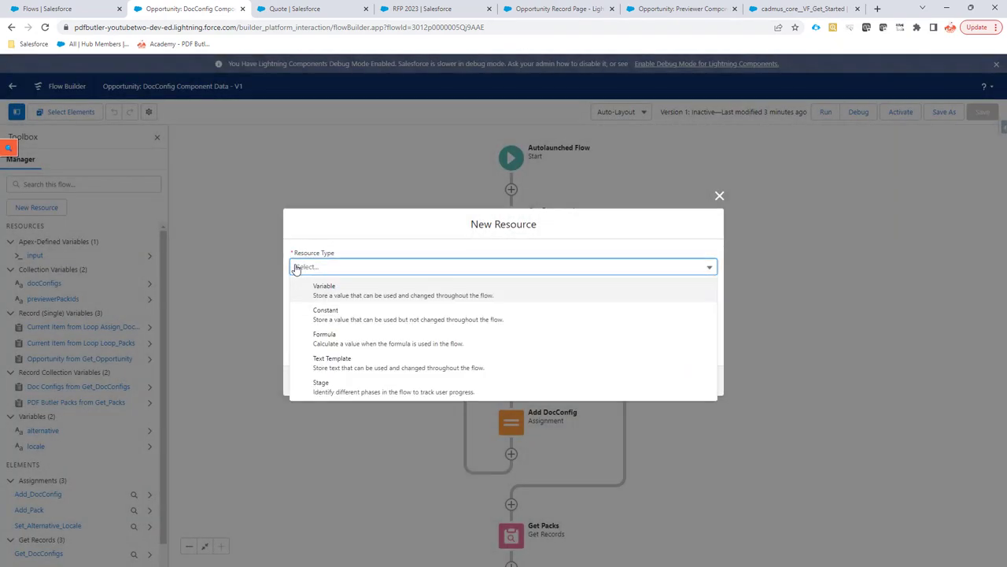
pyautogui.click(314, 286)
pyautogui.click(320, 291)
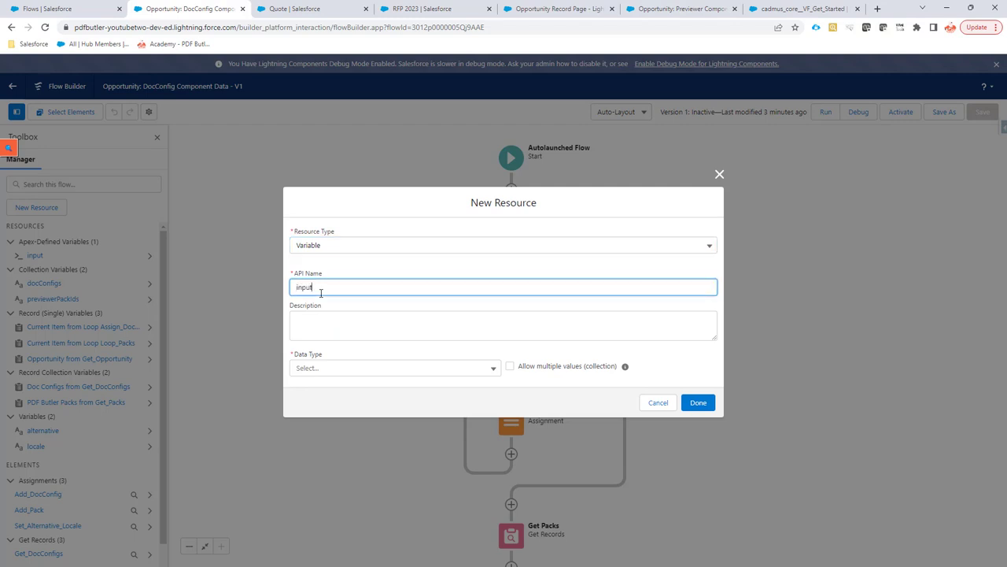
pyautogui.moveTo(296, 289); pyautogui.dragTo(314, 290)
pyautogui.click(347, 368)
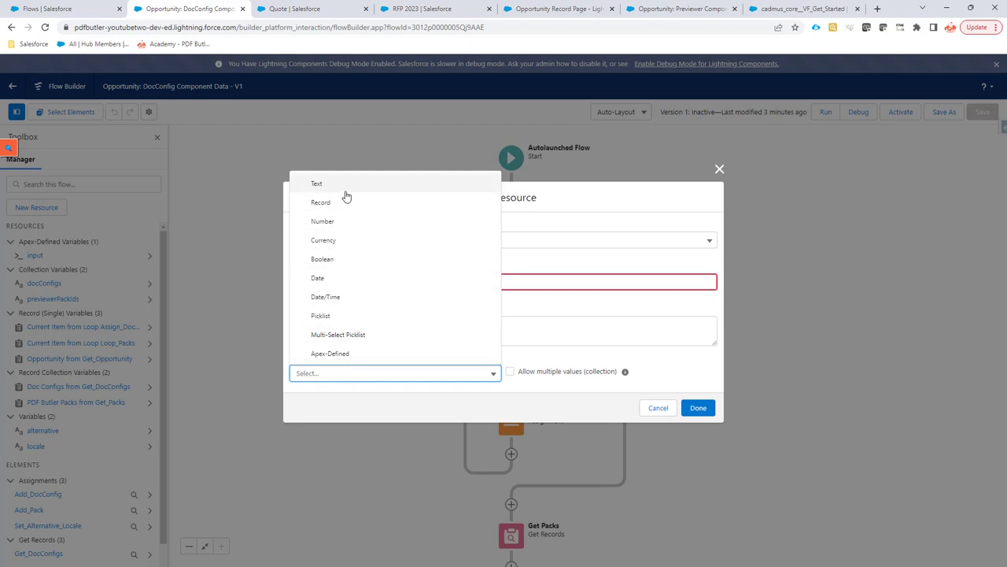
pyautogui.click(348, 354)
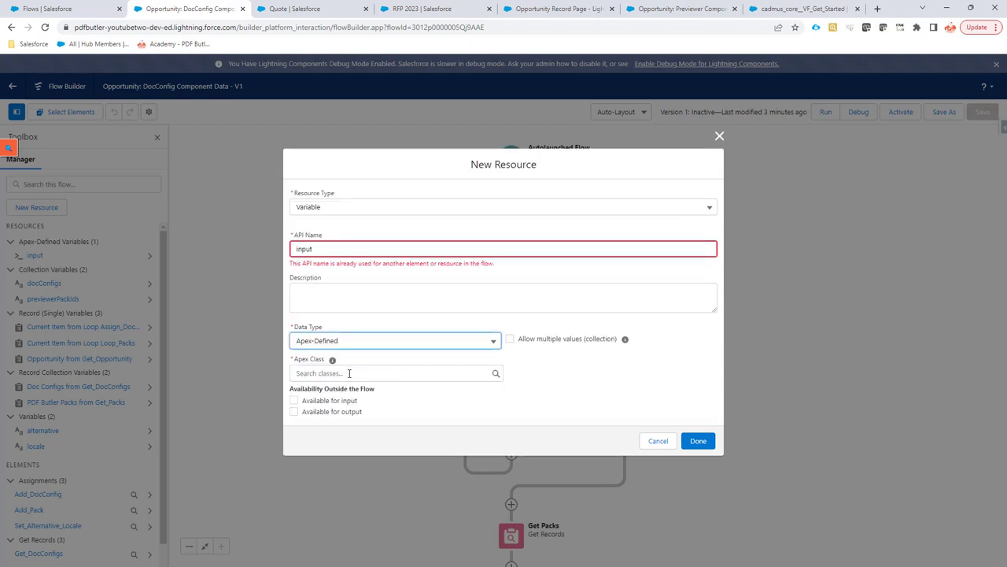
pyautogui.click(350, 373)
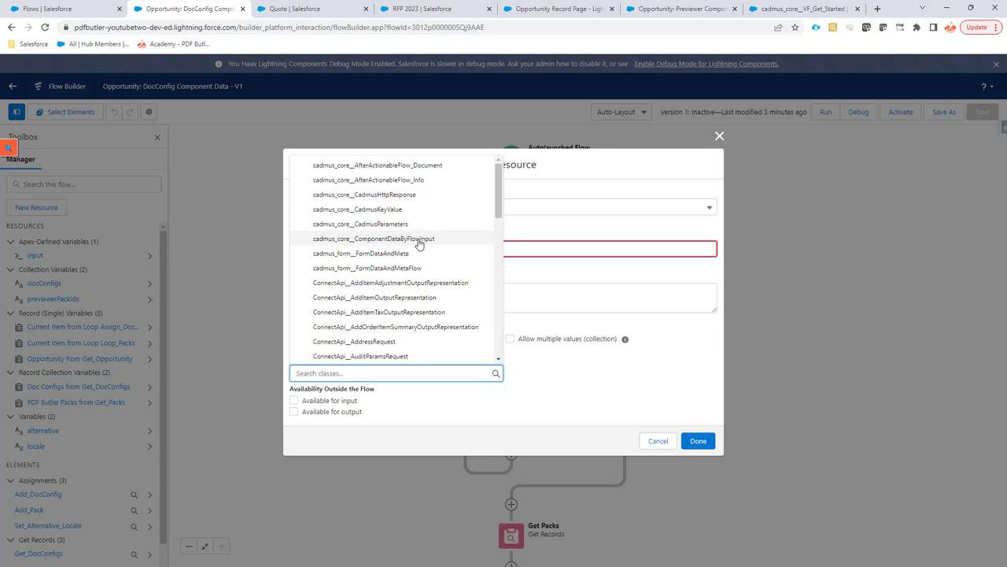
pyautogui.click(334, 239)
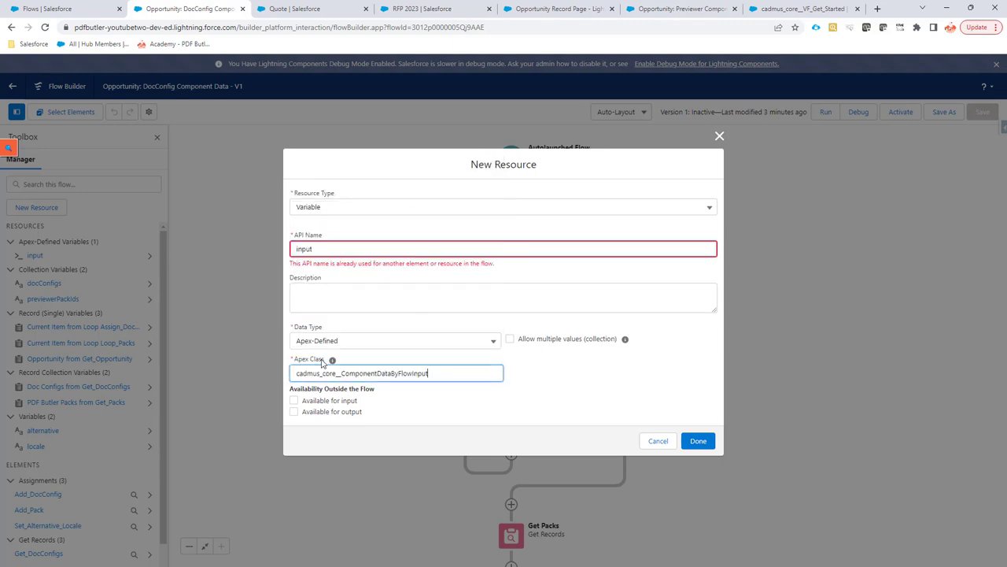
pyautogui.click(658, 440)
# Review the existing input variable's availability outside the flow without changing it
pyautogui.click(34, 257)
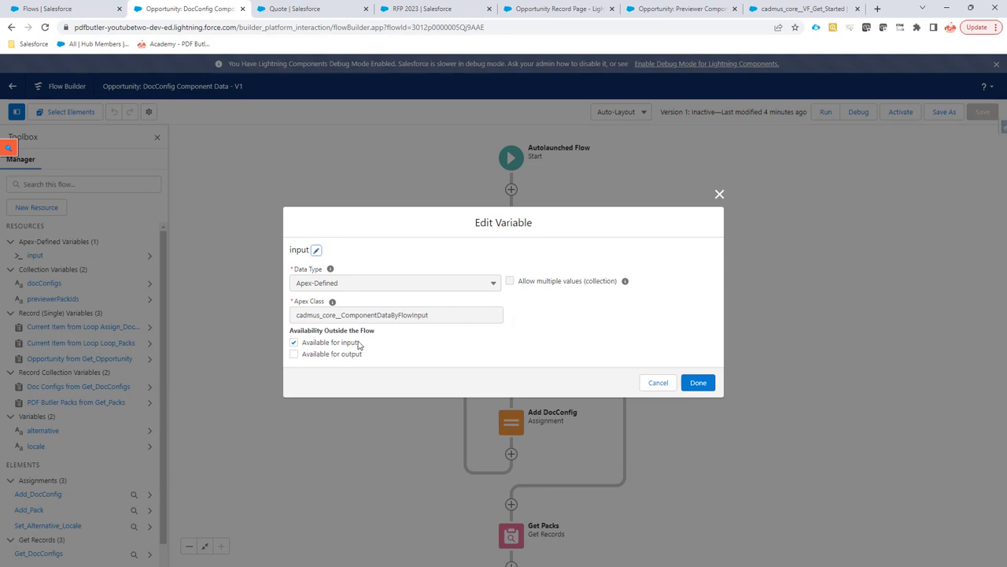
pyautogui.moveTo(359, 345); pyautogui.dragTo(303, 348)
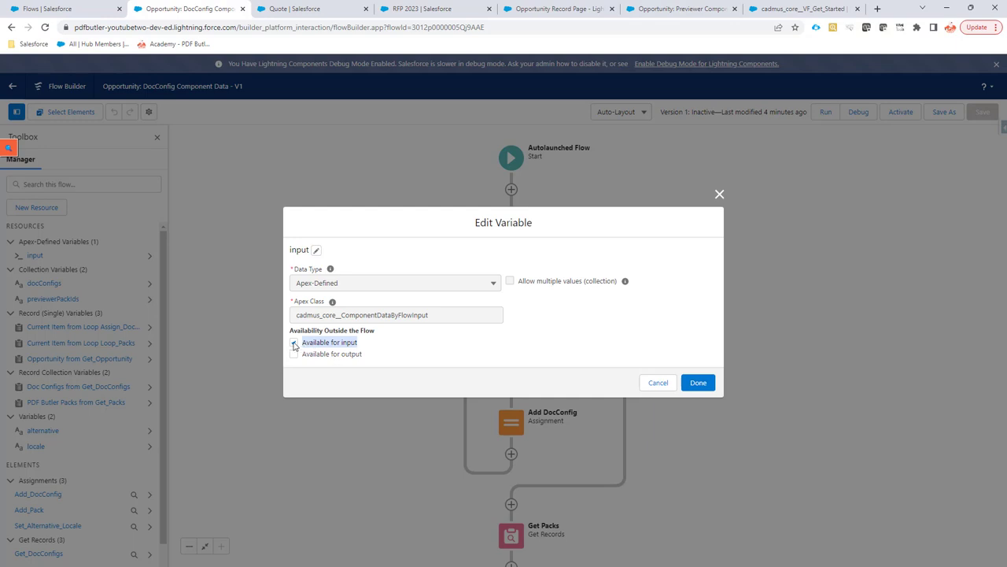
pyautogui.click(658, 383)
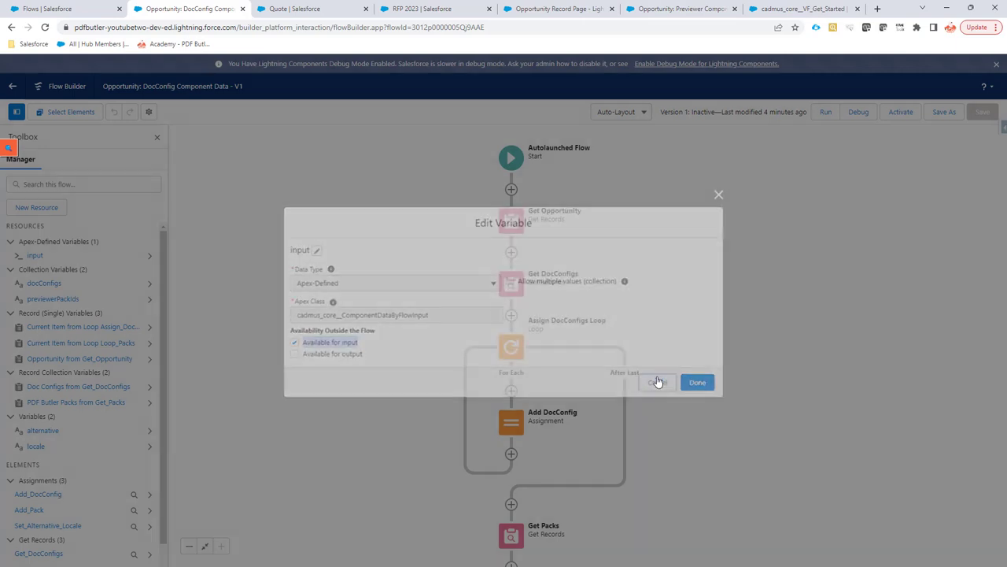
# Try filtering the Get Opportunity element by Id equals {!input.recordId}, and discard the edit
pyautogui.click(518, 224)
pyautogui.click(518, 224)
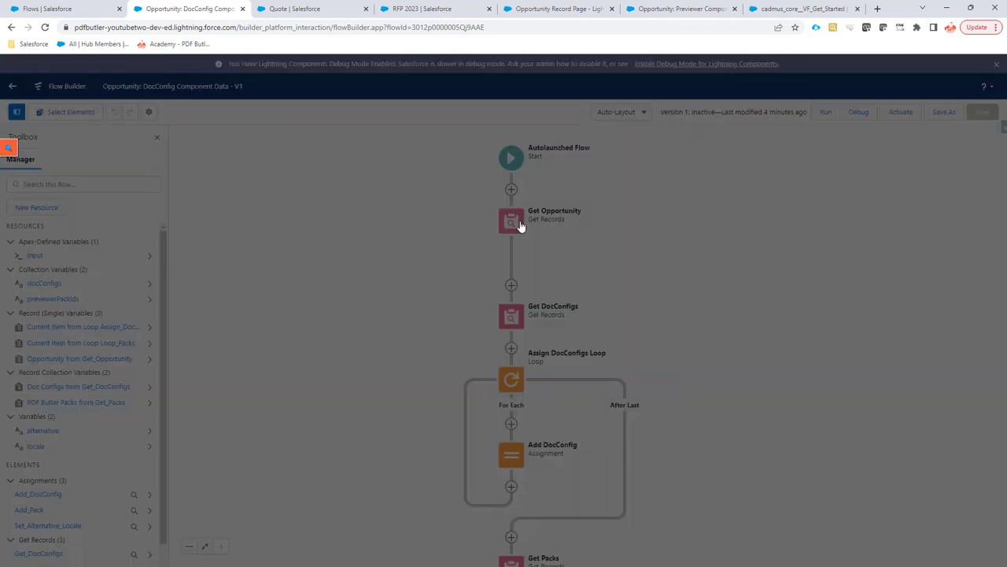
pyautogui.click(621, 298)
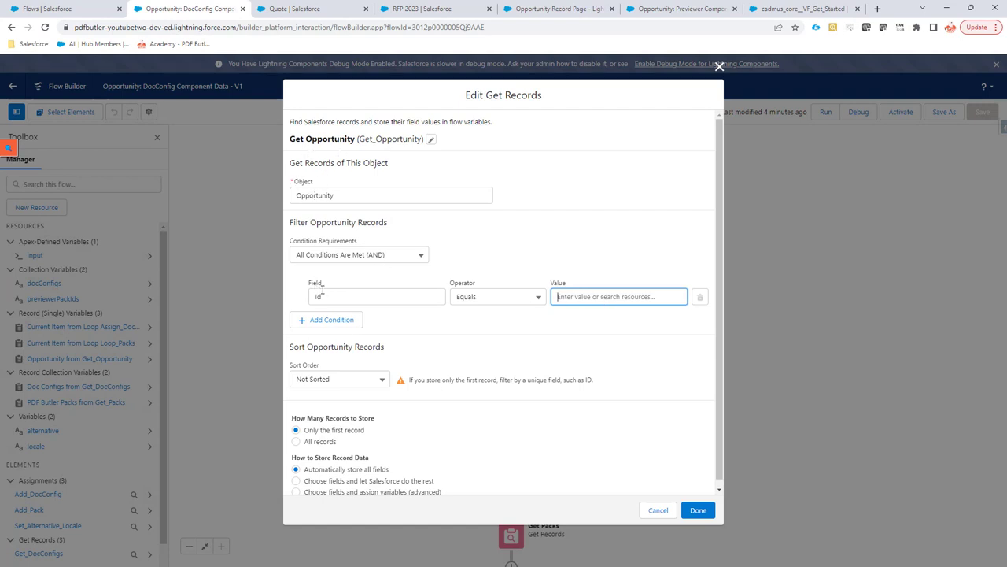
pyautogui.click(556, 296)
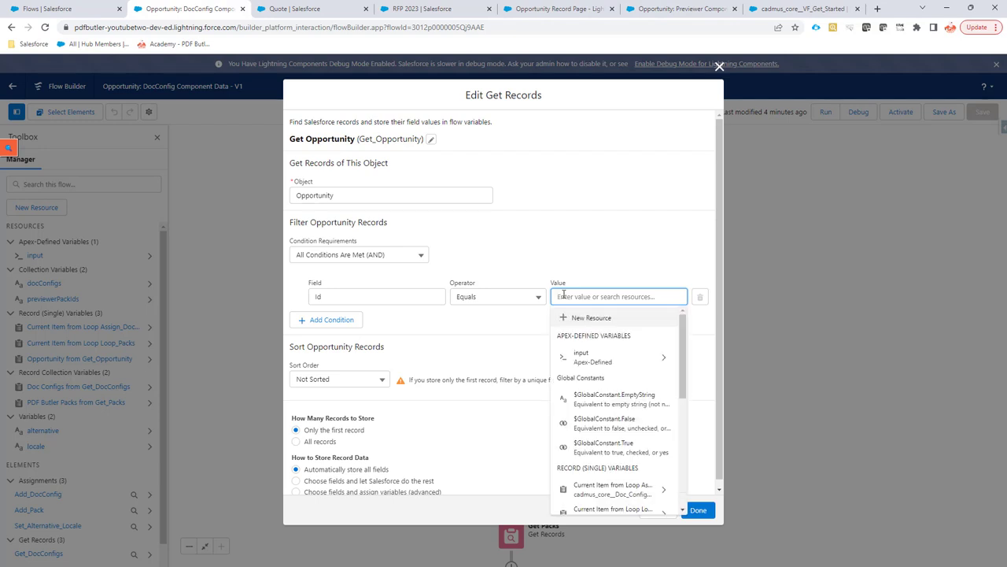
pyautogui.click(645, 358)
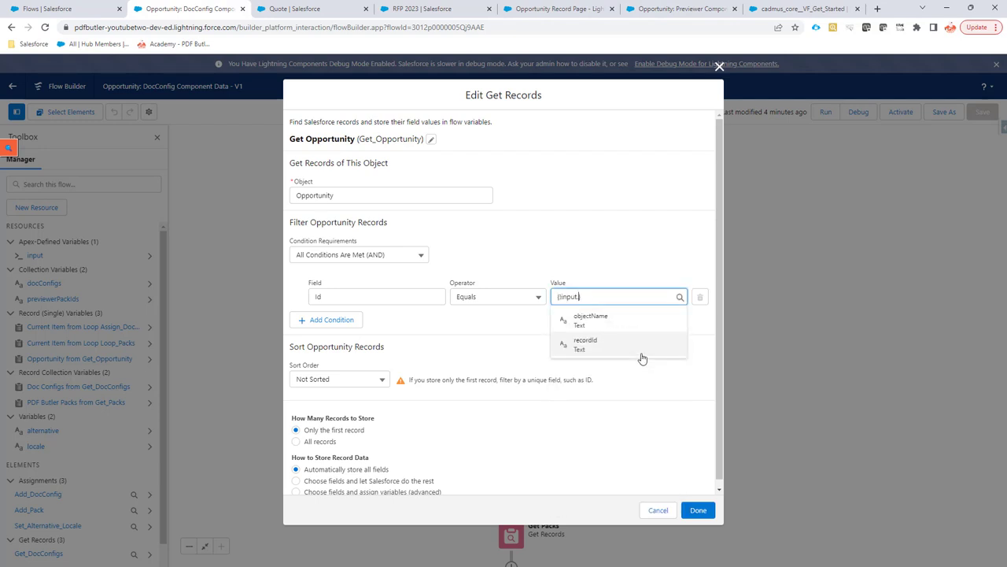
pyautogui.click(597, 352)
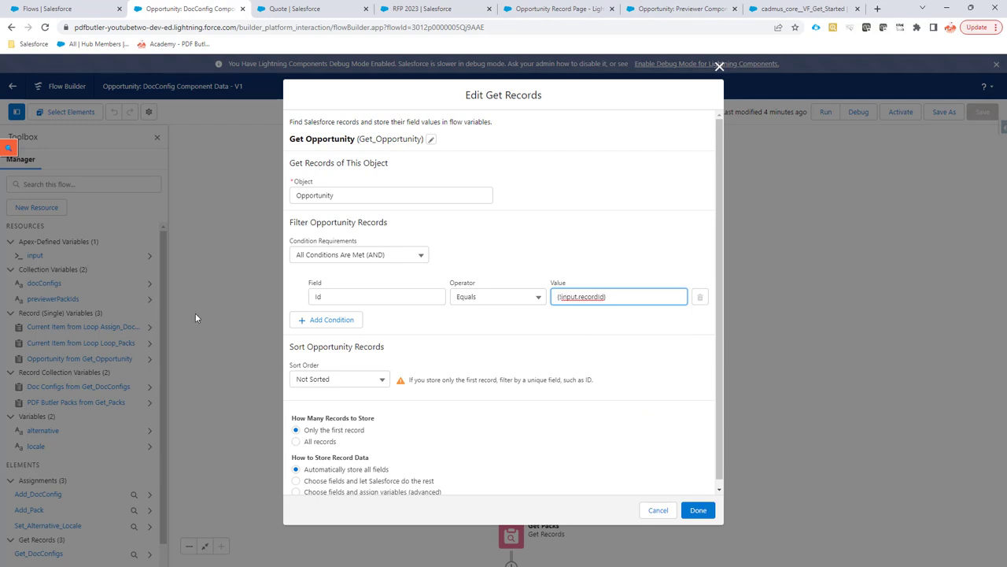
pyautogui.click(657, 511)
# Inspect the docConfigs collection variable's name, data type and availability outside the flow
pyautogui.scroll(-1, 630, 276)
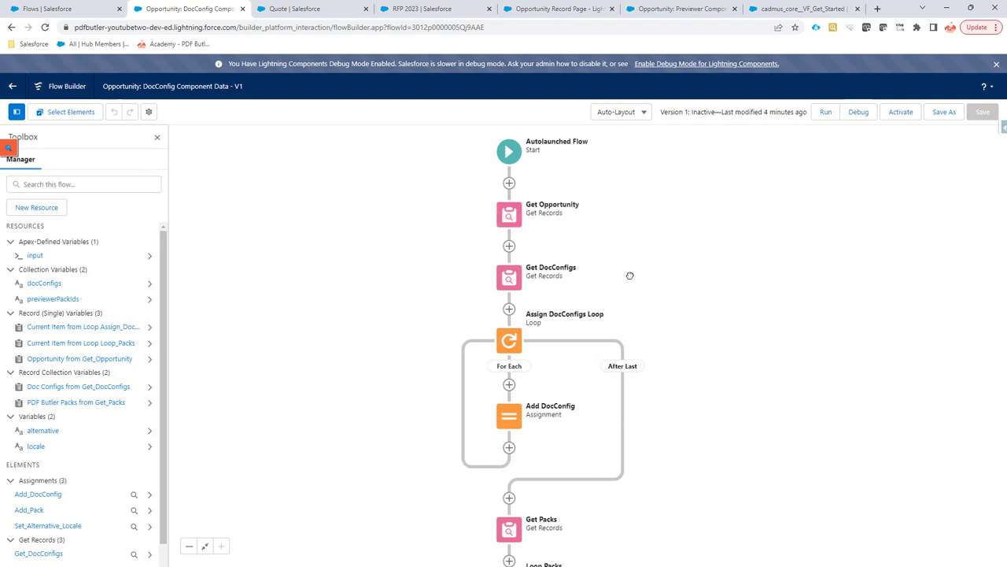
pyautogui.scroll(-2, 630, 275)
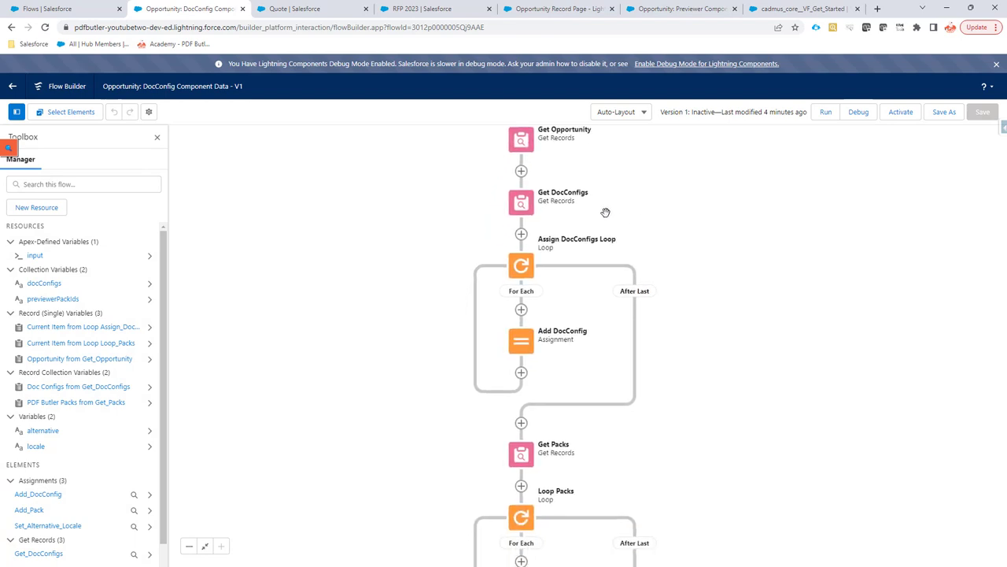
pyautogui.click(46, 283)
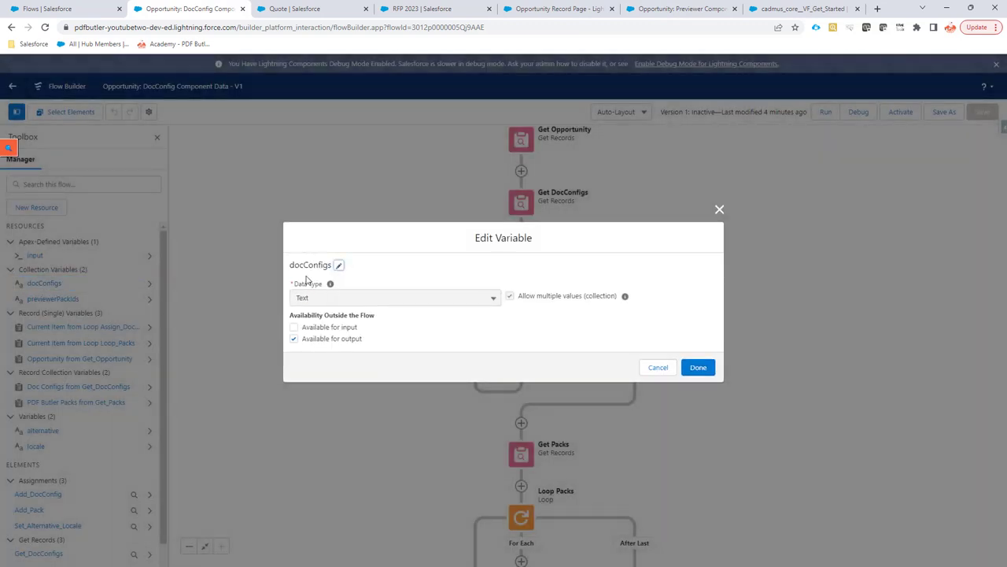
pyautogui.moveTo(291, 266); pyautogui.dragTo(304, 267)
pyautogui.click(306, 265)
pyautogui.click(658, 367)
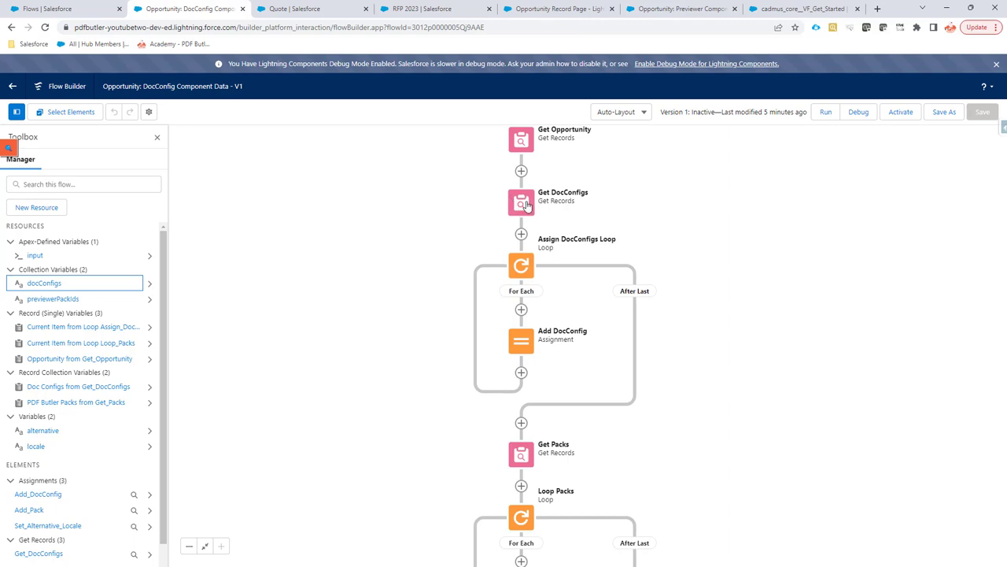
# Examine the My_Custom_Field__c filter in the Get DocConfigs element and look up that field on the Quote Doc Config record
pyautogui.click(527, 205)
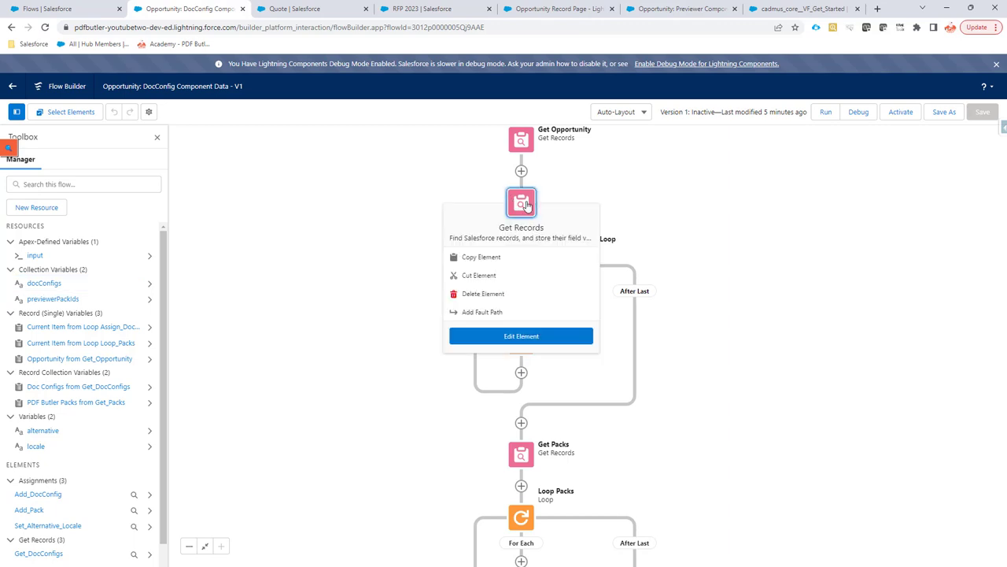
pyautogui.click(529, 210)
pyautogui.doubleClick(532, 217)
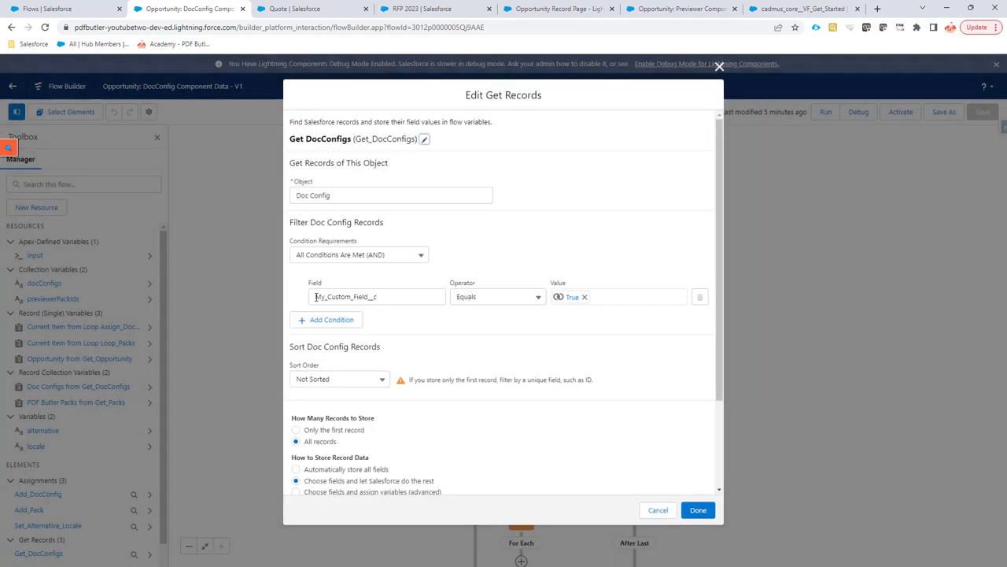
pyautogui.moveTo(316, 297); pyautogui.dragTo(386, 292)
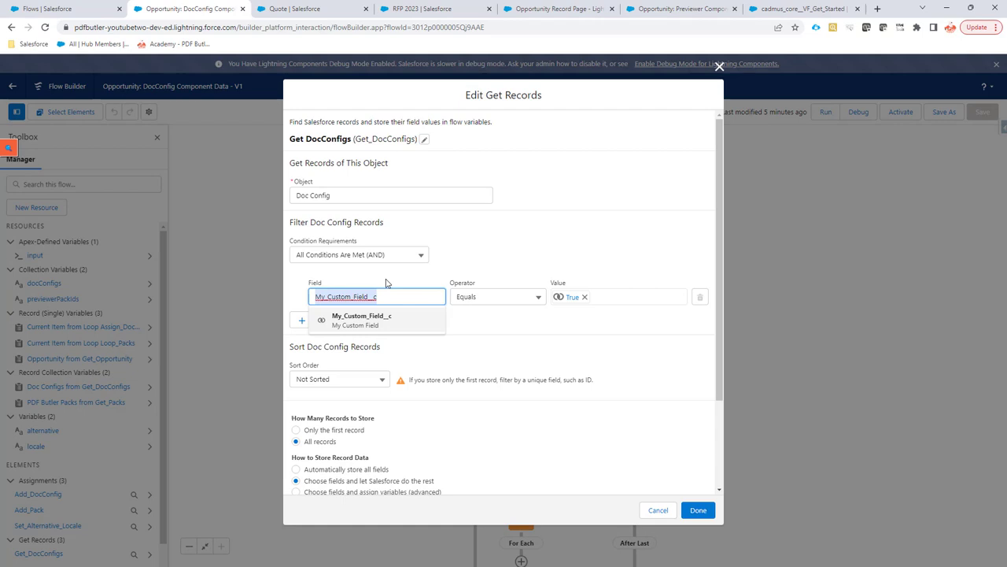
pyautogui.click(300, 8)
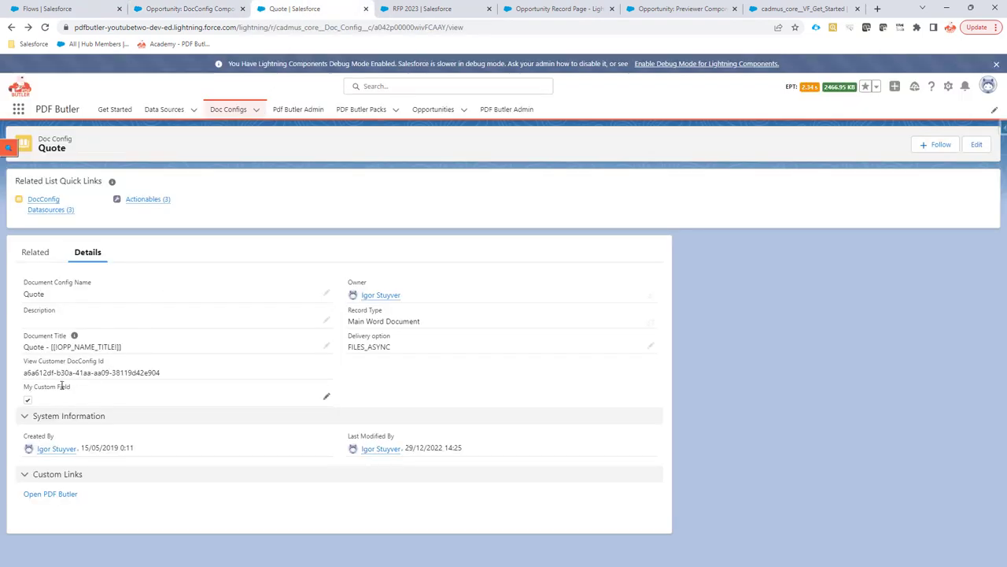
# Return to the flow, discard the open Get DocConfigs edit, and inspect the Add DocConfig assignment's variable, operator and value without changing them
pyautogui.click(204, 14)
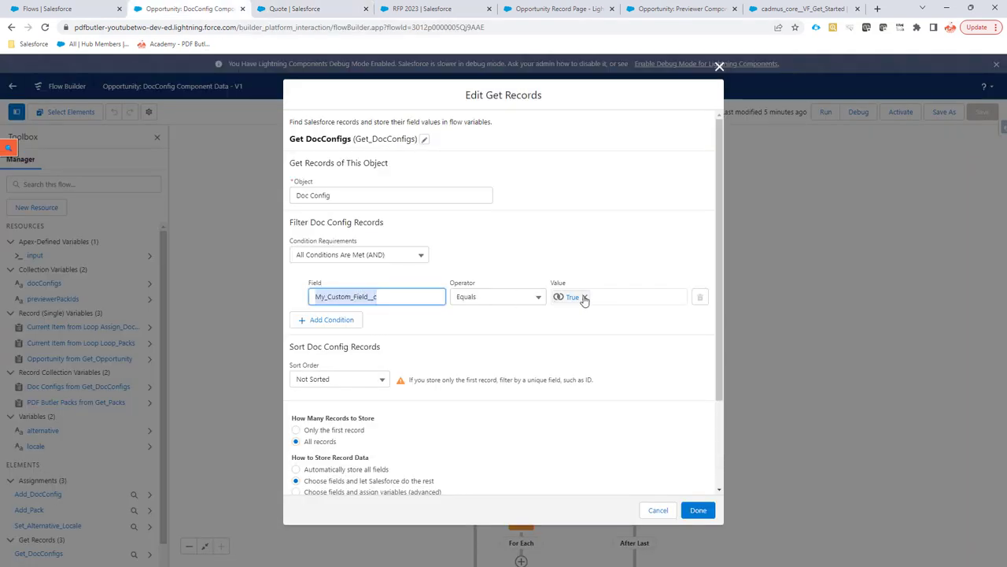
pyautogui.click(658, 510)
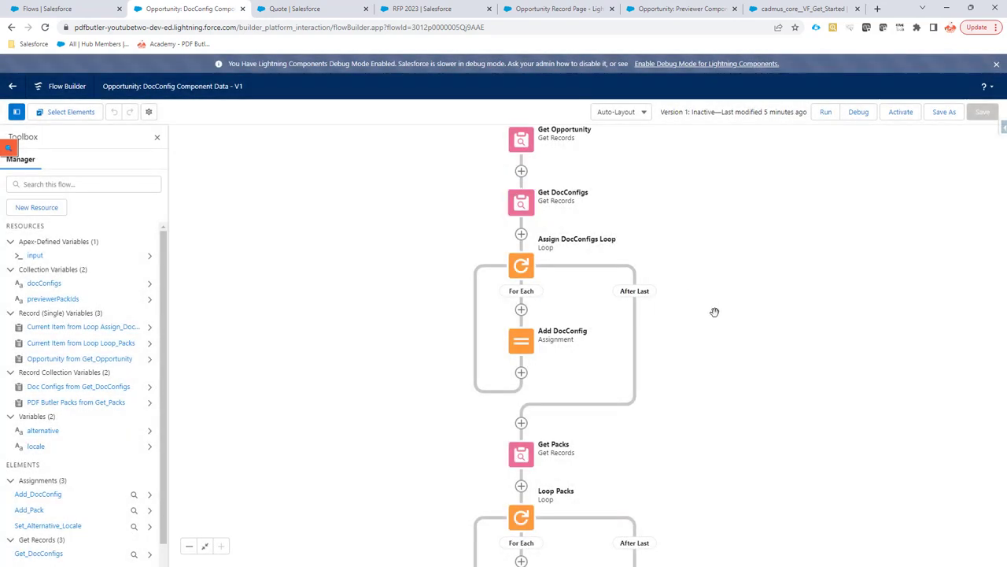
pyautogui.moveTo(714, 312); pyautogui.dragTo(744, 235)
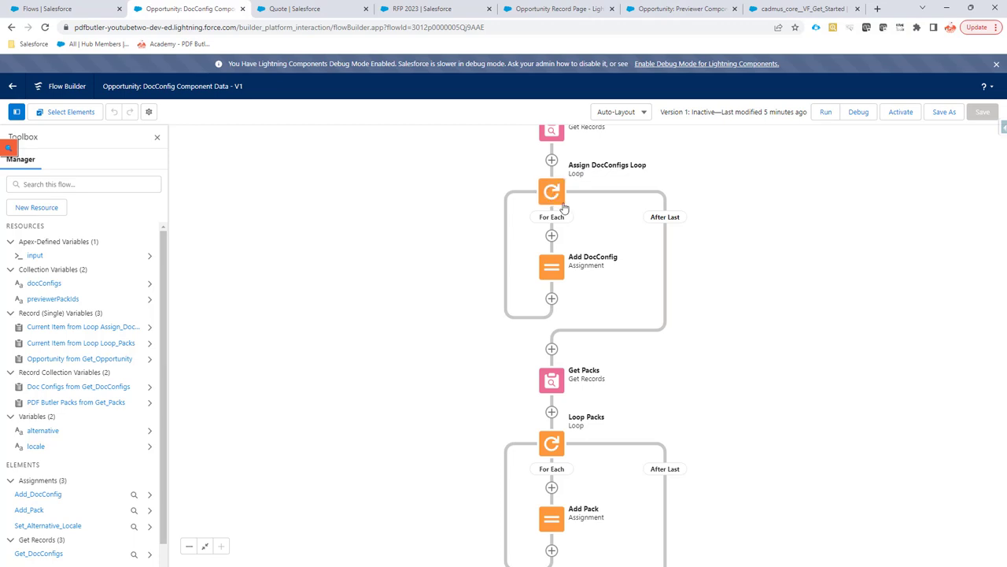
pyautogui.click(552, 268)
pyautogui.click(552, 382)
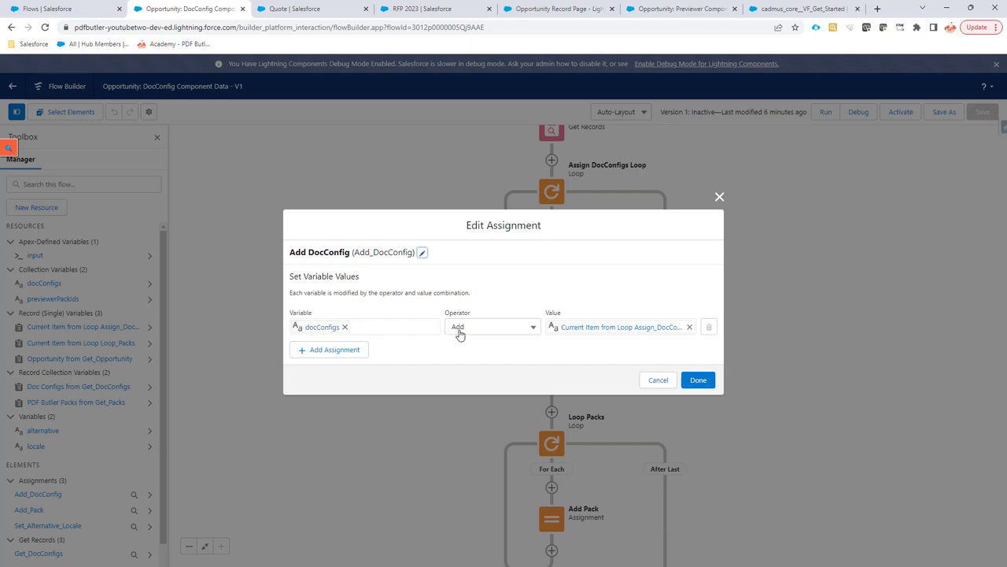
pyautogui.click(602, 329)
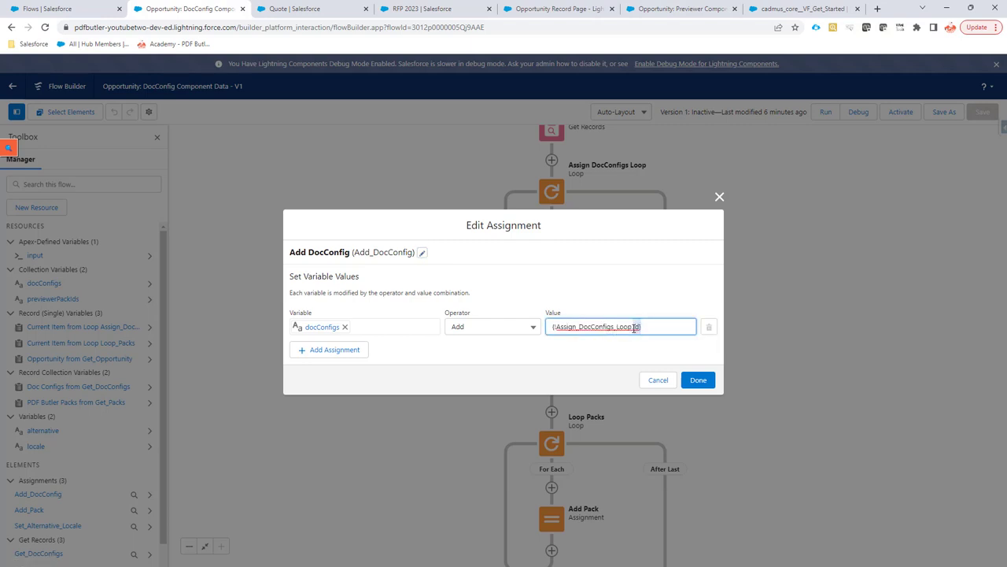
pyautogui.click(639, 327)
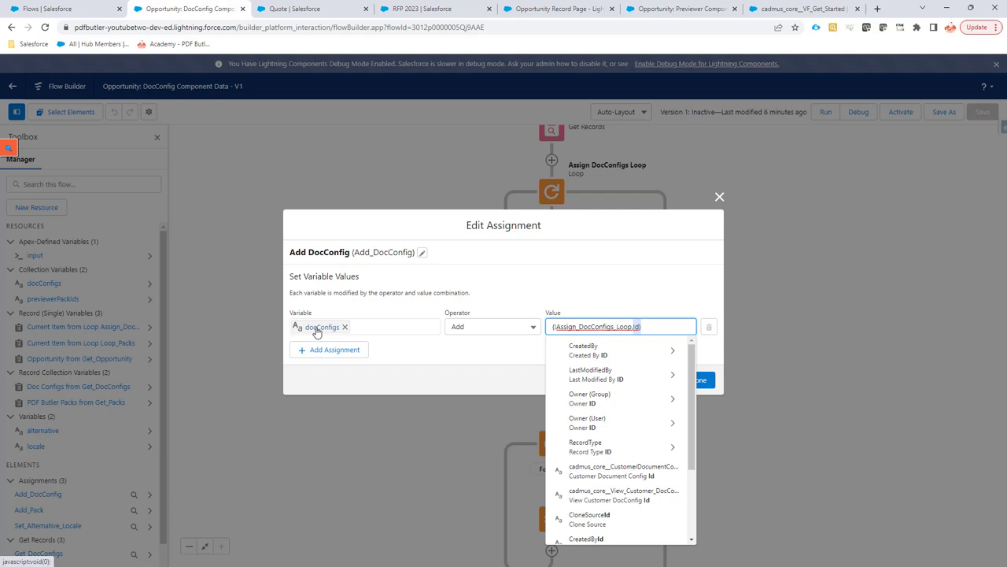
pyautogui.click(456, 365)
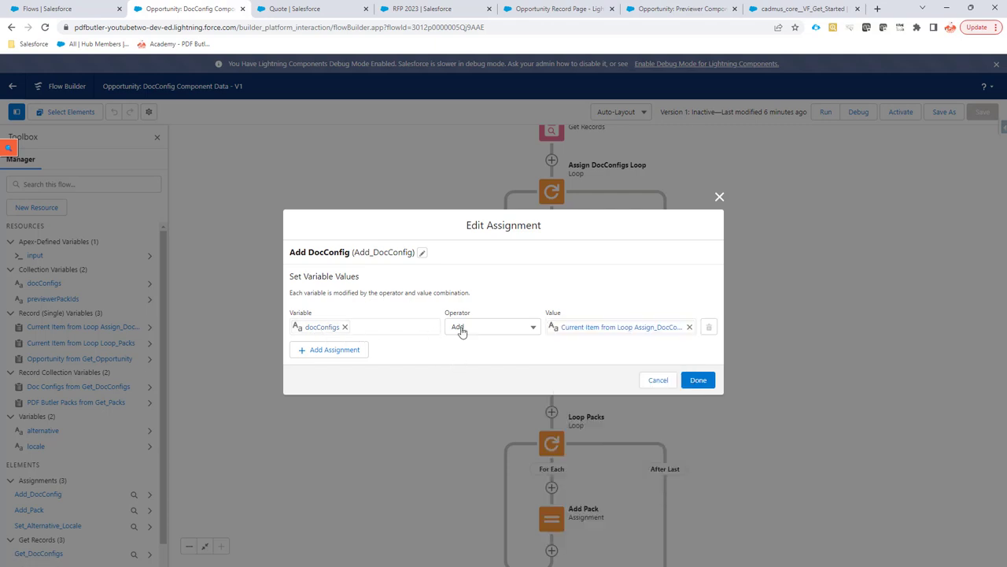
pyautogui.click(657, 383)
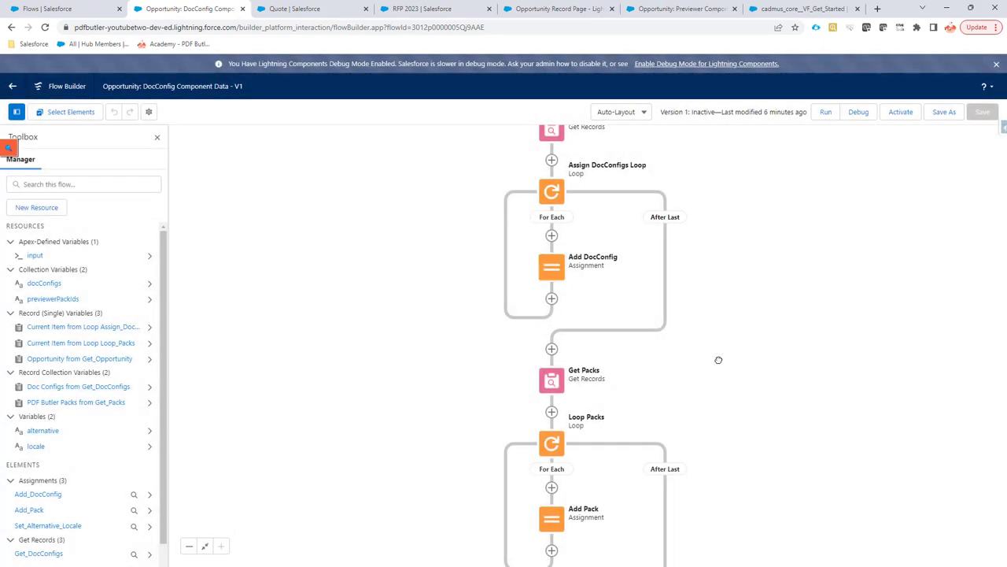
# Inspect the variable, operator and value of the Add Pack assignment inside the Loop Packs loop
pyautogui.scroll(-2, 719, 359)
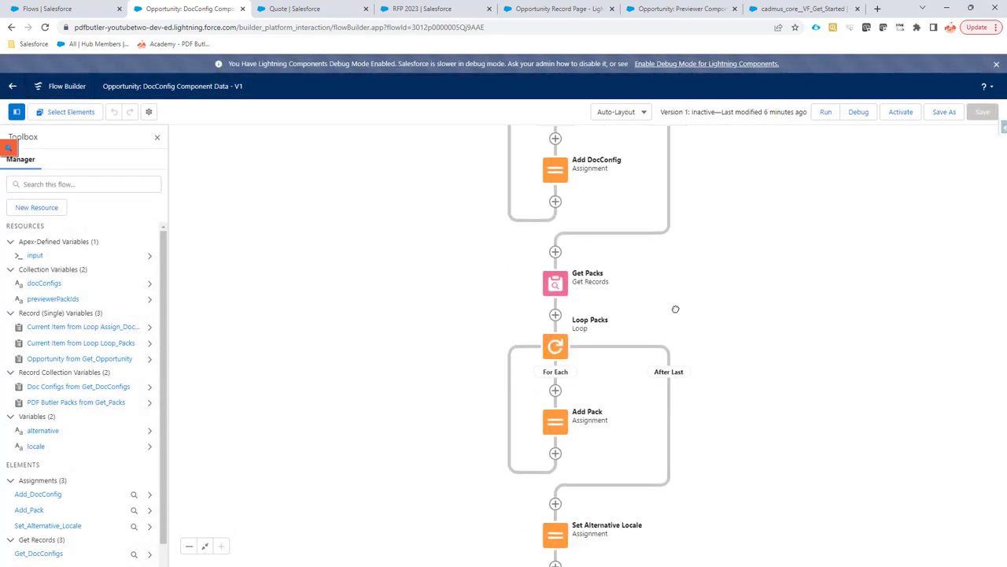
pyautogui.scroll(-1, 675, 309)
pyautogui.click(554, 377)
pyautogui.click(553, 379)
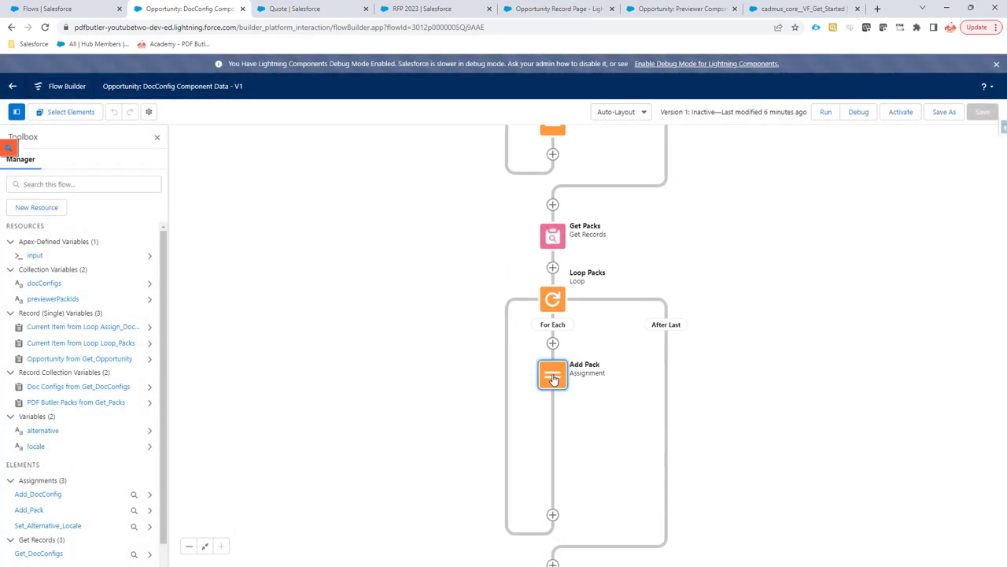
pyautogui.doubleClick(553, 379)
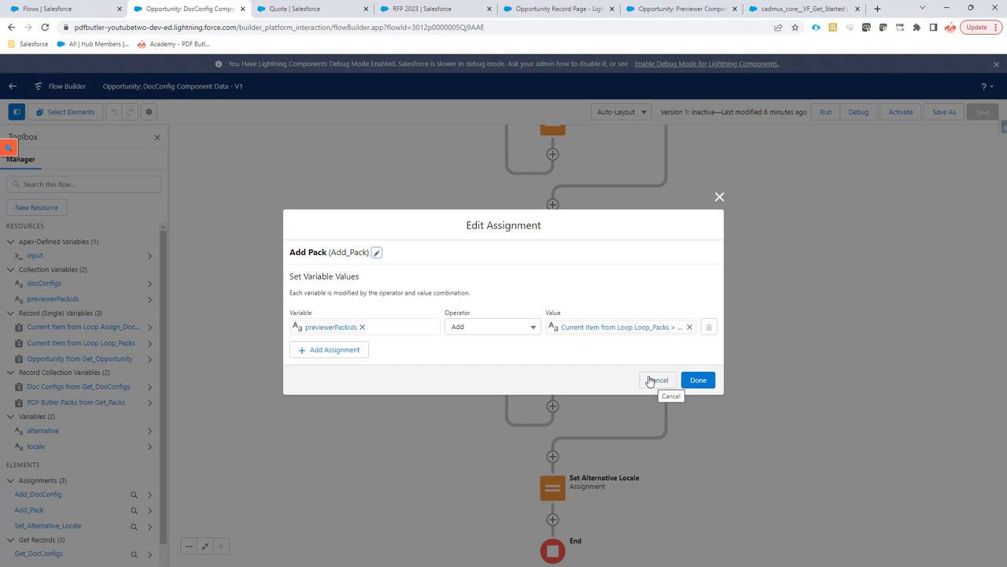
# On the RFP 2023 opportunity, preview the Quote PDF from both the DocConfigs By Flow selection and the Document Previewer, closing each preview
pyautogui.click(523, 9)
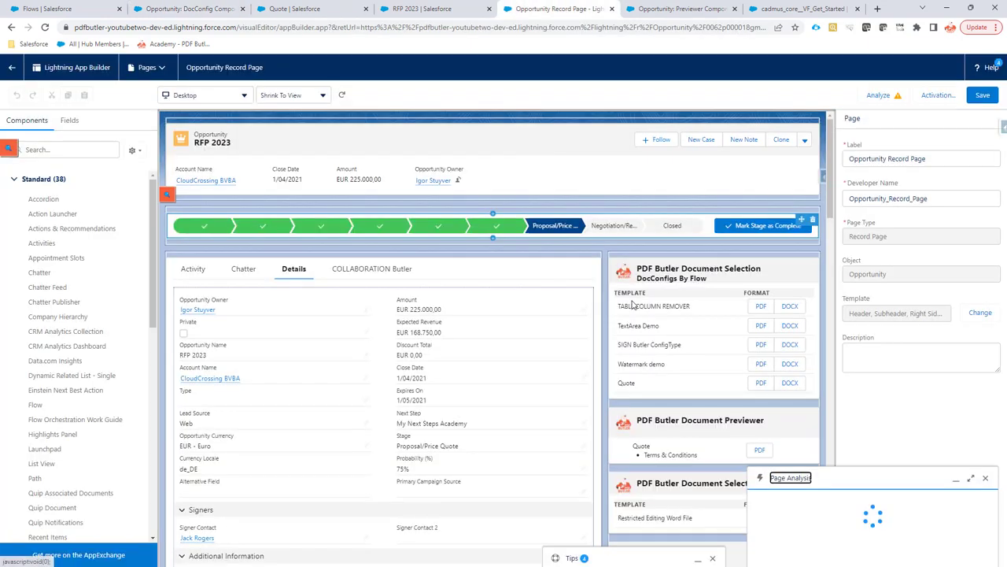
pyautogui.click(459, 8)
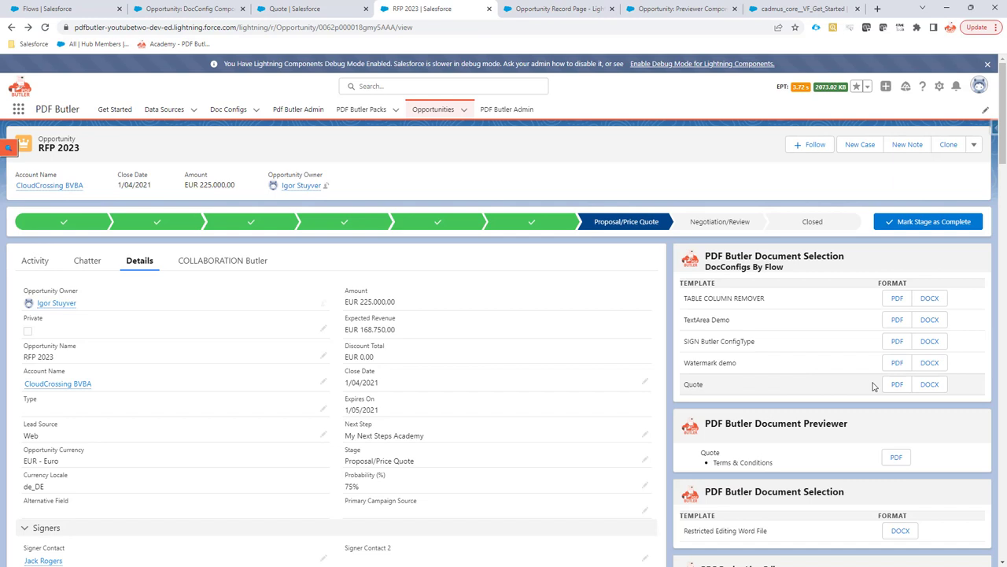
pyautogui.click(891, 384)
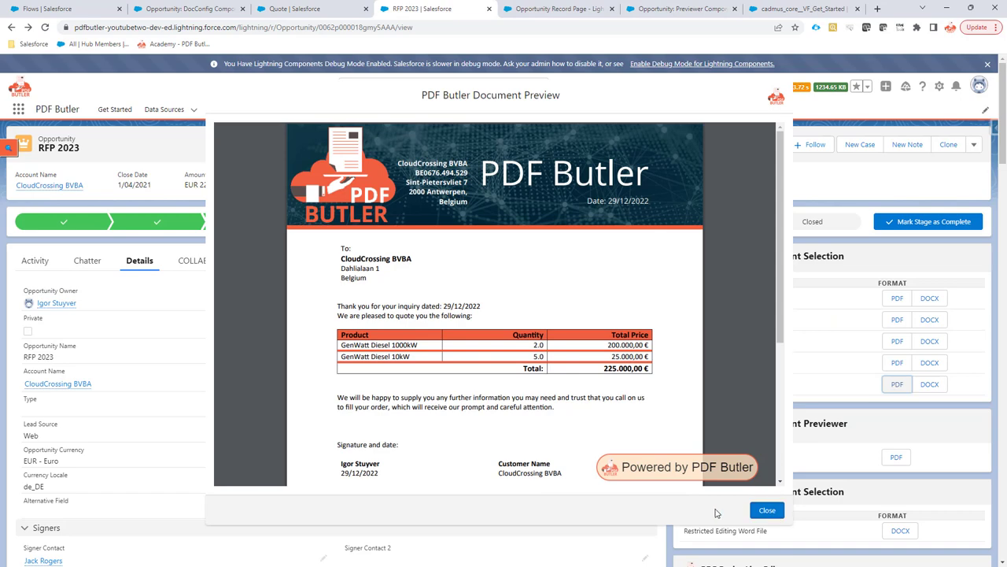
pyautogui.click(762, 511)
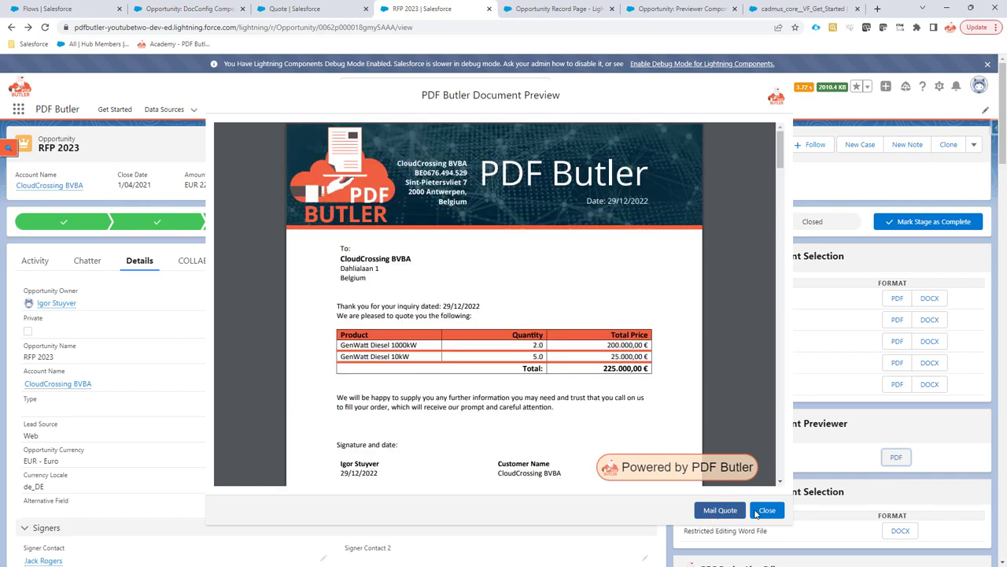
pyautogui.click(758, 512)
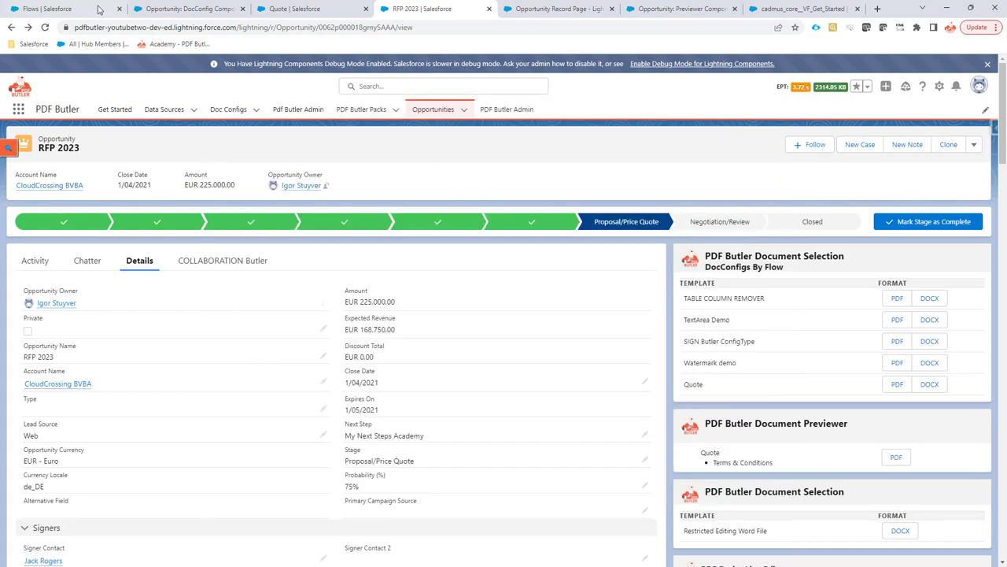
# Return to the flow, leave the Add Pack assignment unchanged, and inspect the previewerPackIds variable's name, collection setting and output availability
pyautogui.click(161, 10)
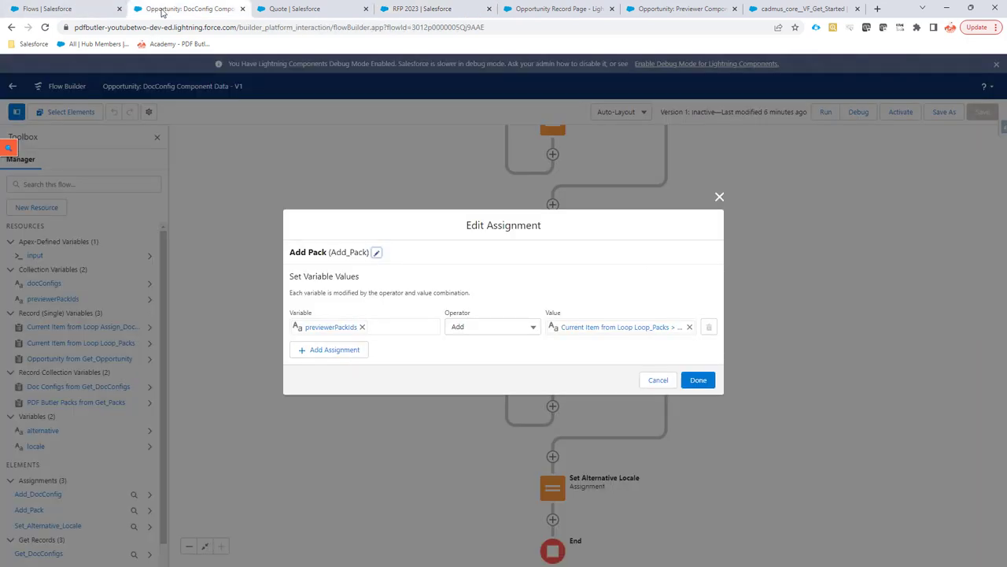
pyautogui.click(658, 380)
pyautogui.click(54, 302)
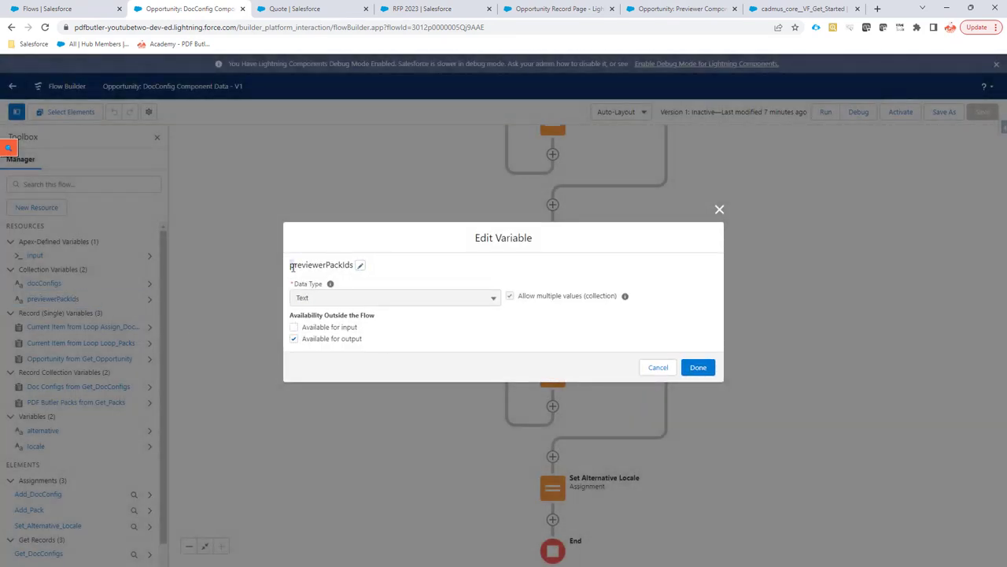
pyautogui.moveTo(307, 268); pyautogui.dragTo(348, 269)
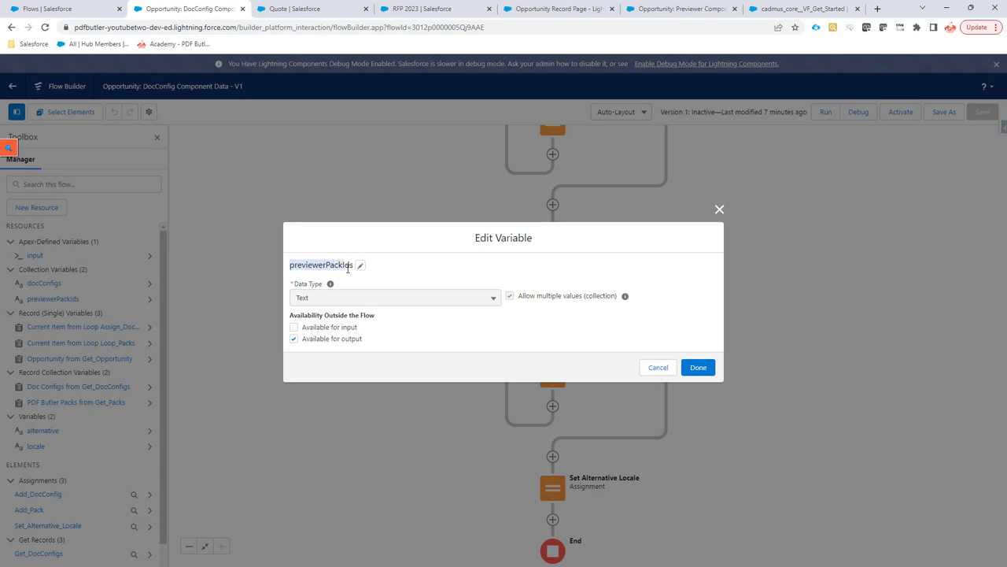
pyautogui.moveTo(406, 304); pyautogui.dragTo(610, 300)
pyautogui.click(528, 300)
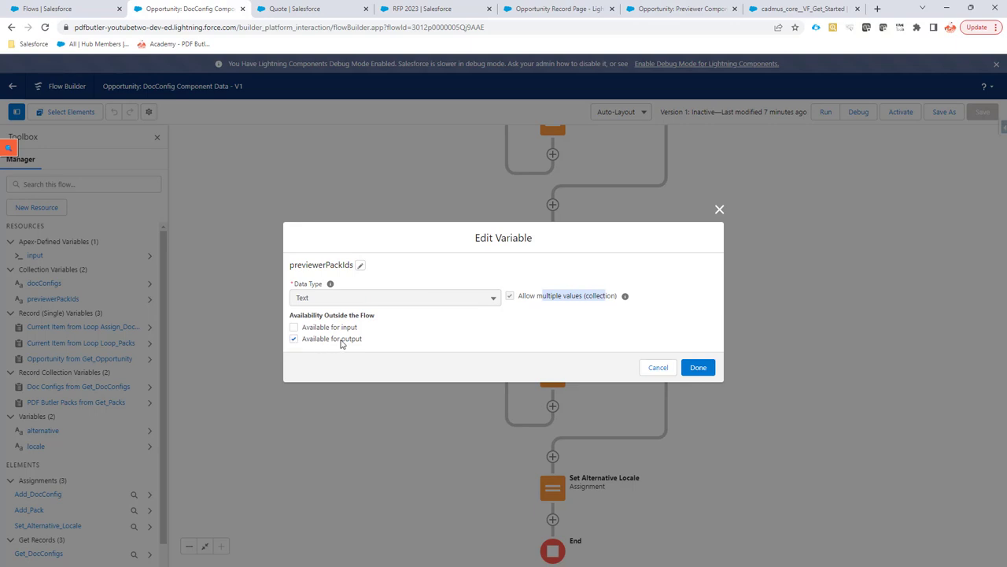
pyautogui.click(658, 367)
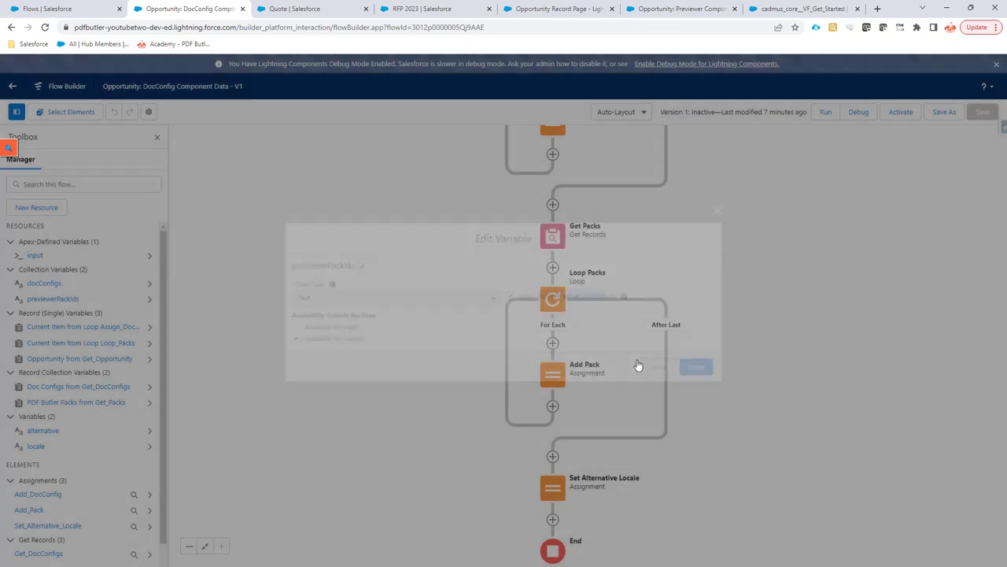
# Inspect the data type and availability outside the flow of the locale and alternative variables without changing them
pyautogui.moveTo(378, 432); pyautogui.dragTo(390, 382)
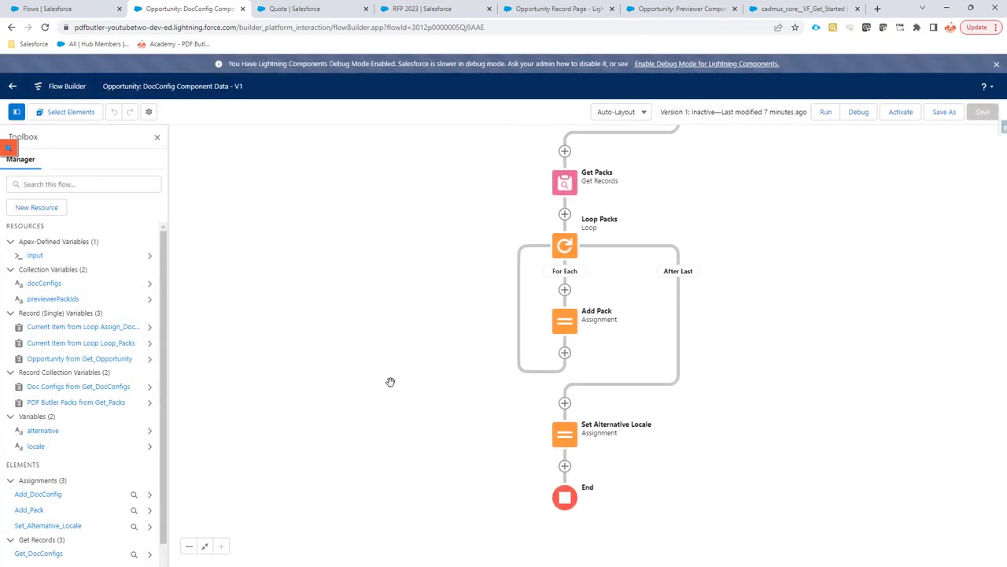
pyautogui.click(36, 446)
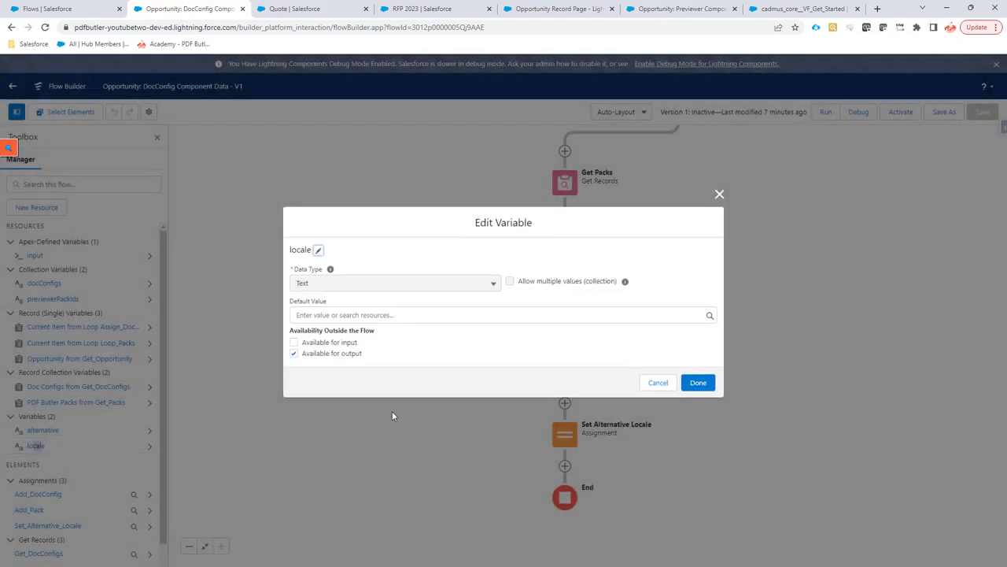
pyautogui.click(650, 382)
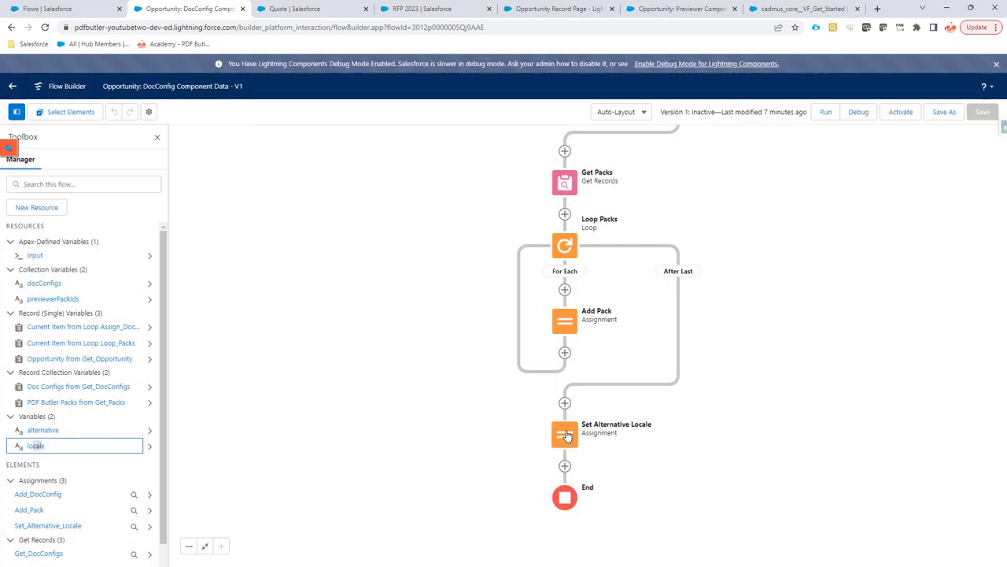
pyautogui.click(42, 430)
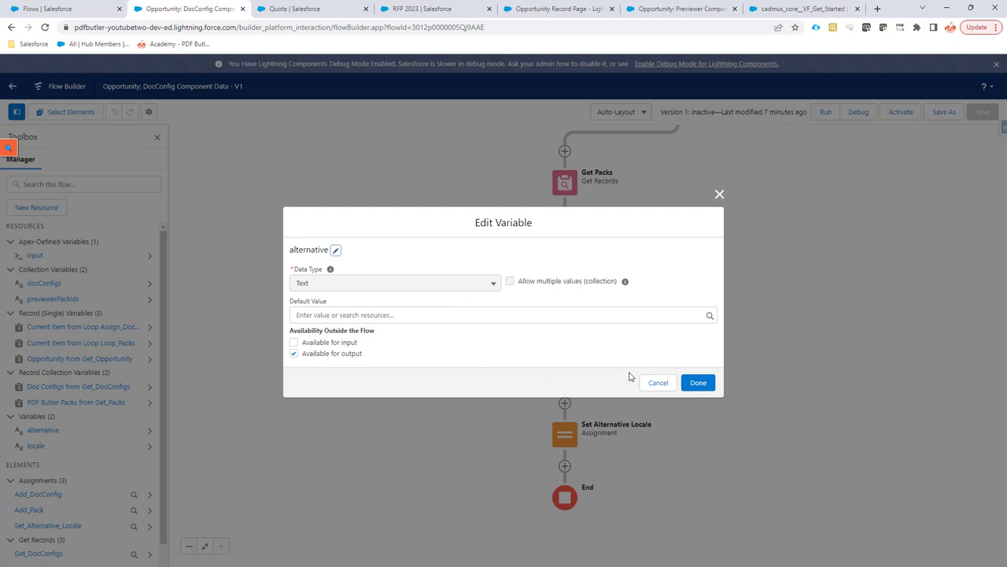
pyautogui.click(657, 383)
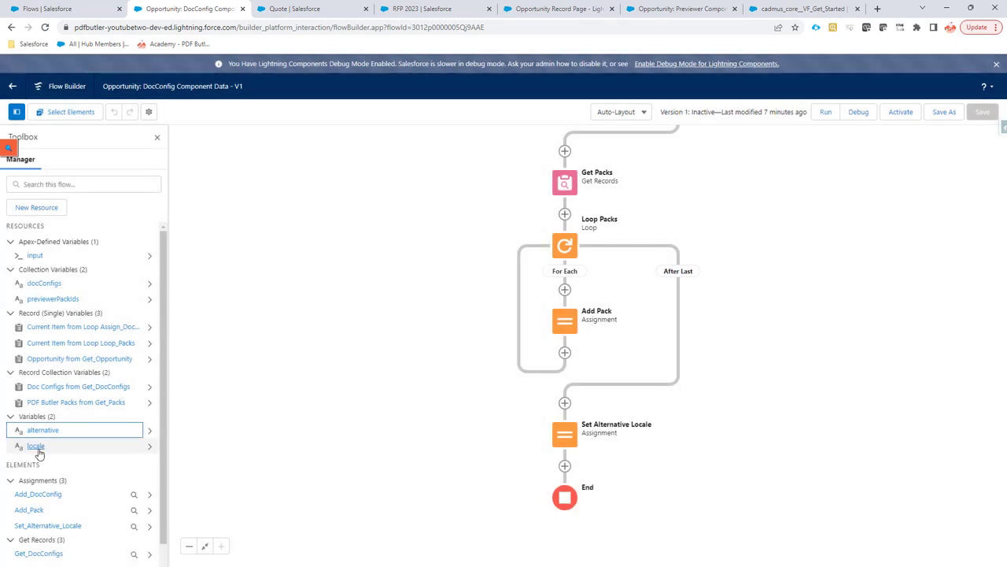
pyautogui.click(36, 447)
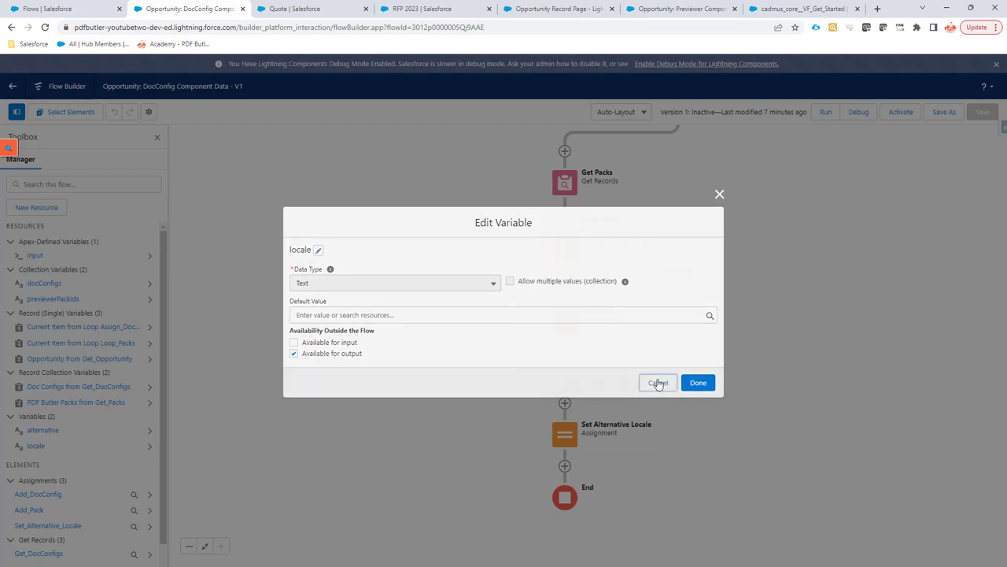
pyautogui.click(657, 383)
# Define a new variable resource named packId with data type Text and make it available for output
pyautogui.click(63, 208)
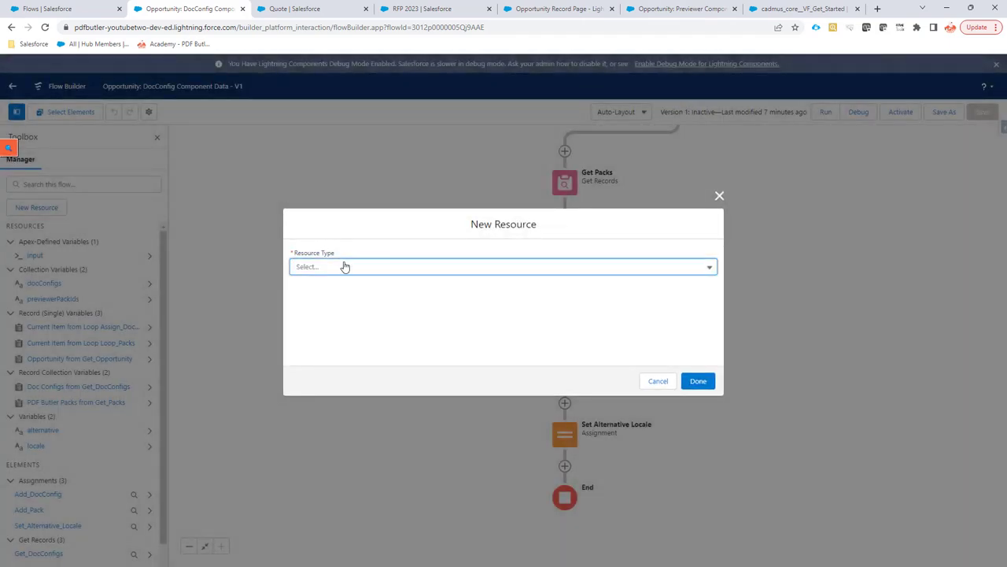
pyautogui.click(344, 268)
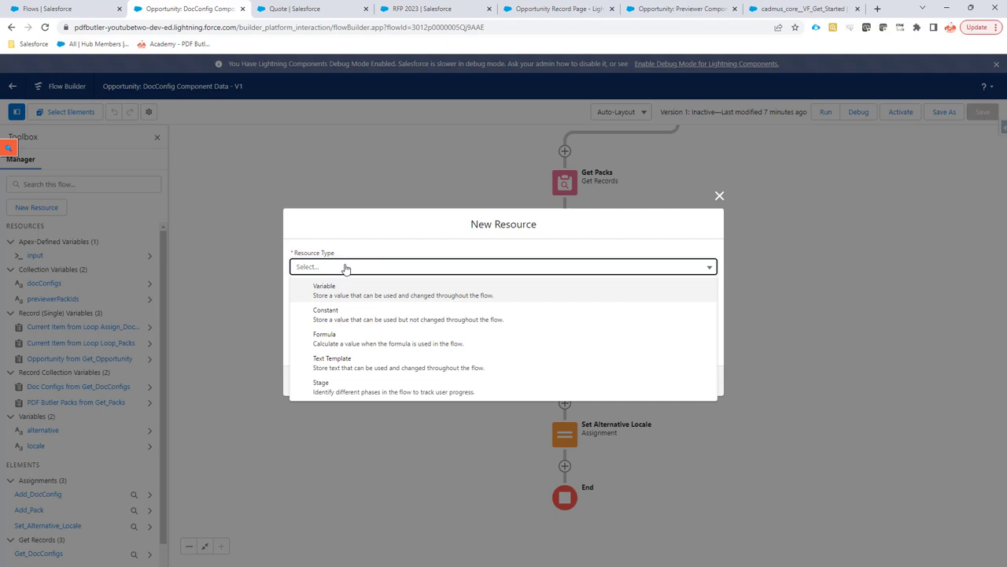
pyautogui.click(344, 272)
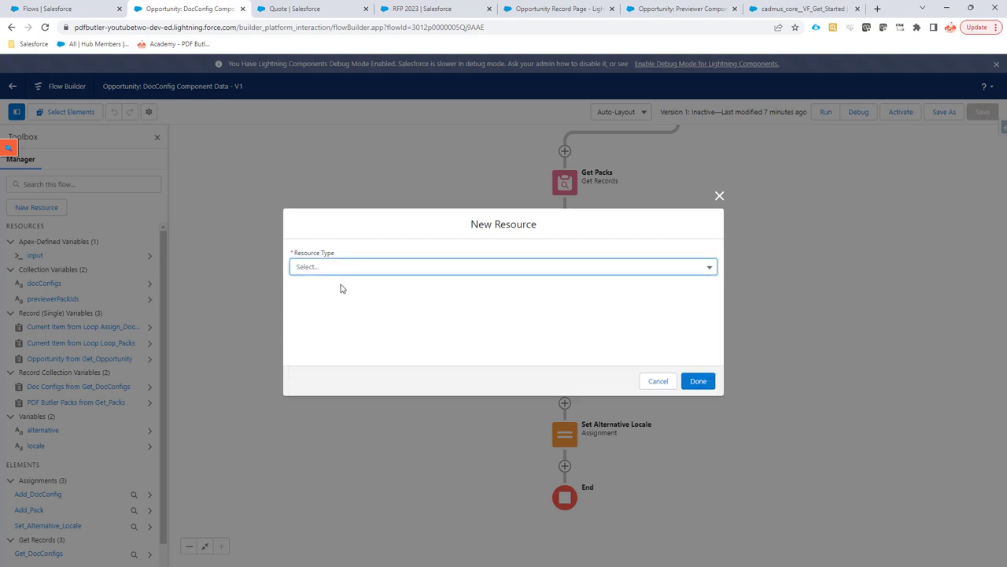
pyautogui.click(333, 273)
pyautogui.click(331, 289)
pyautogui.click(317, 286)
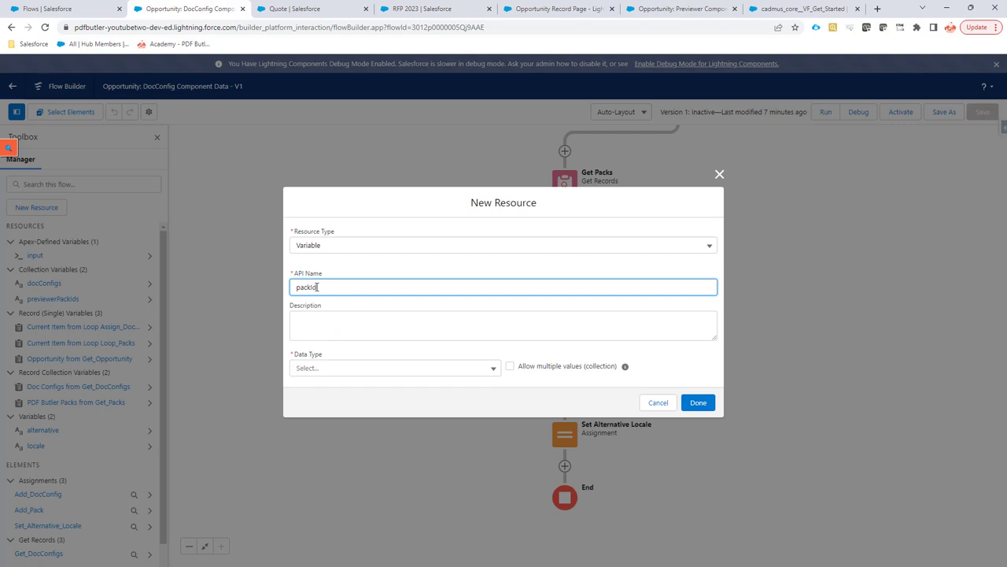
pyautogui.click(351, 369)
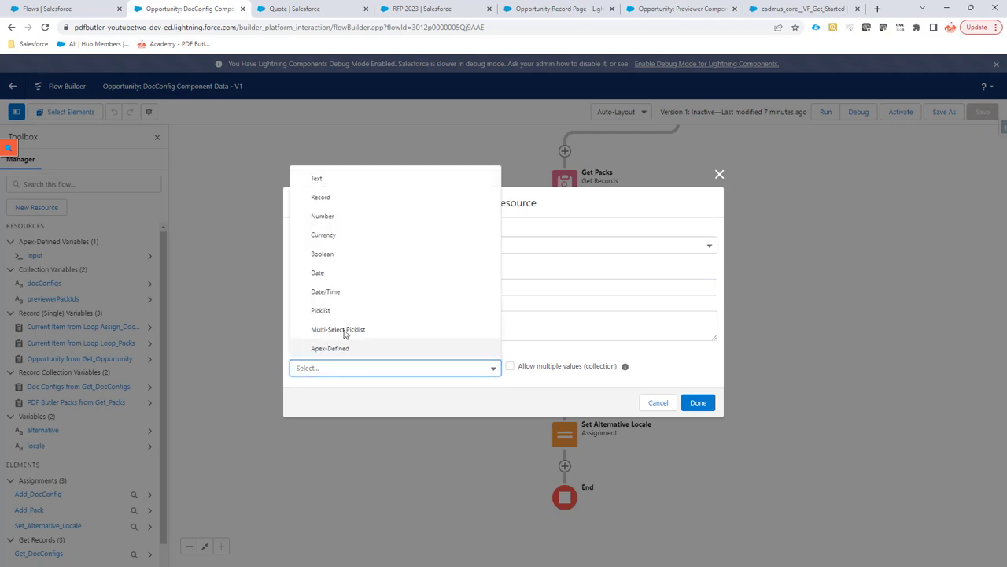
pyautogui.click(336, 180)
pyautogui.click(311, 407)
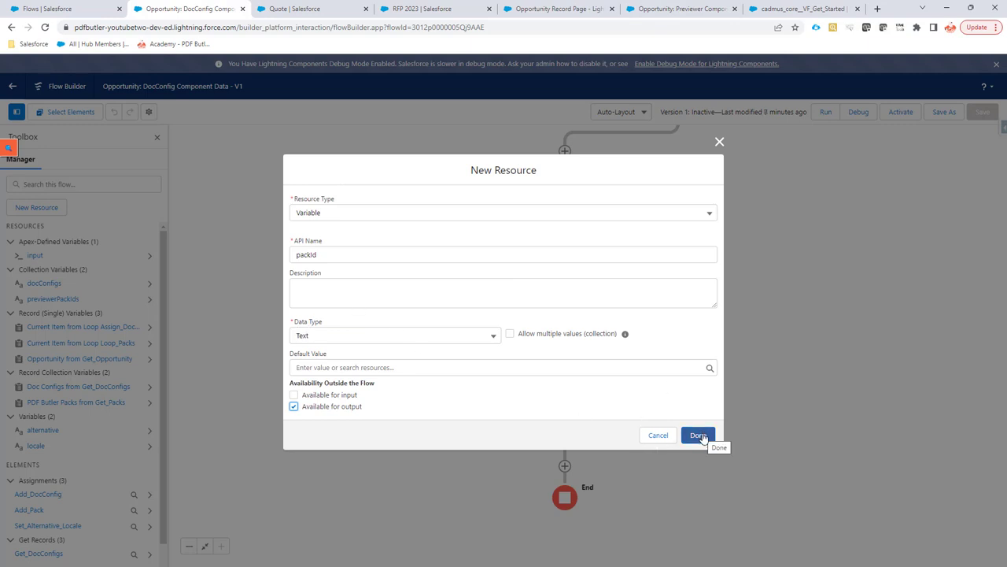
# Review the PDF Butler Document Selection and Document Previewer components on the RFP 2023 opportunity page
pyautogui.click(440, 9)
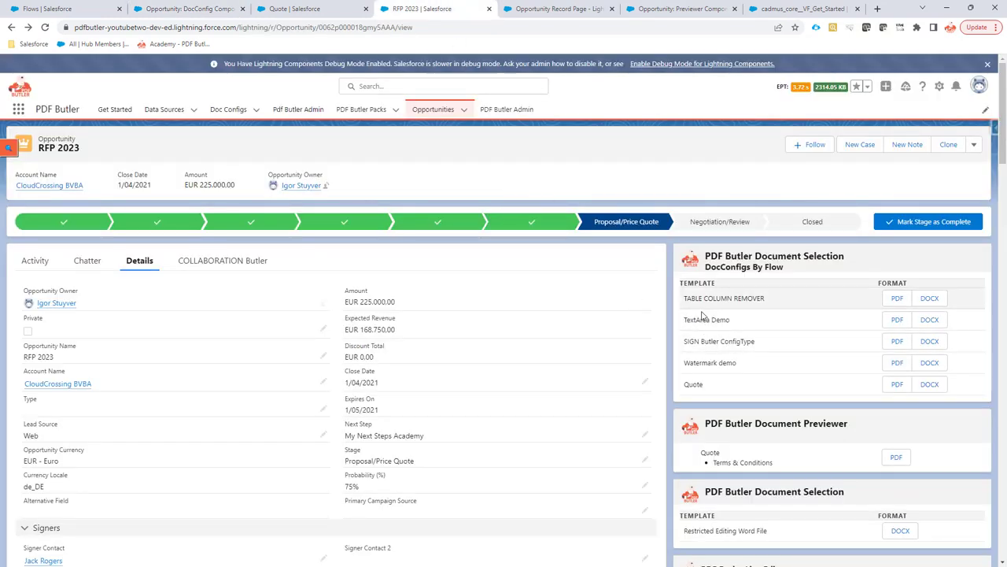
pyautogui.scroll(-1, 704, 347)
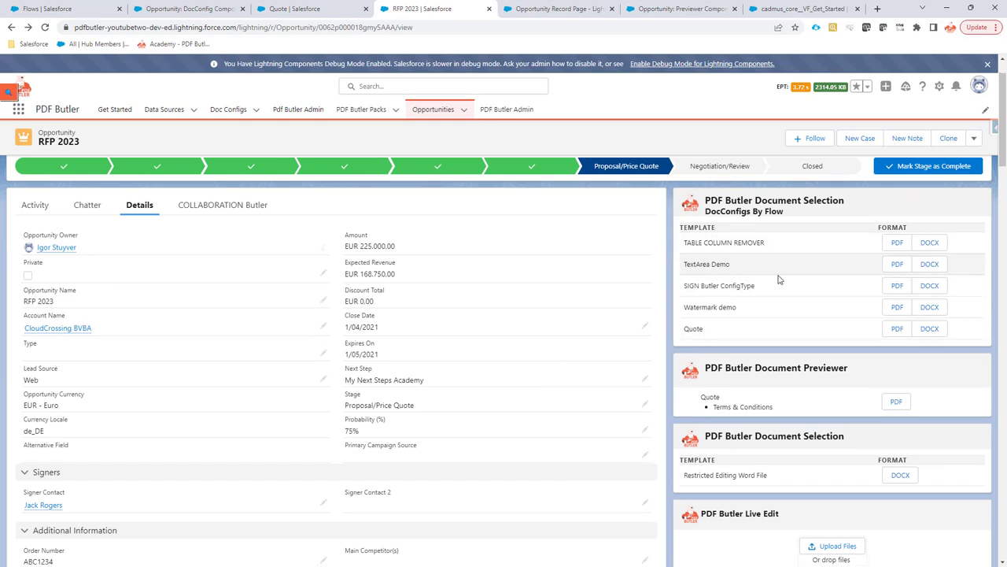
pyautogui.scroll(-1, 778, 278)
# Return to the DocConfig Component Data flow, finish creating the packId variable and save the flow
pyautogui.click(178, 10)
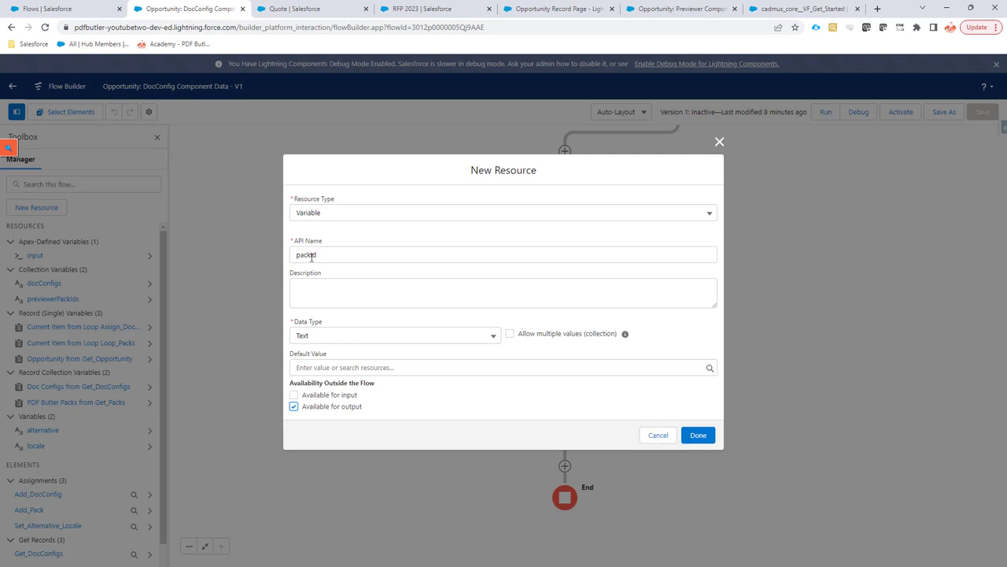
pyautogui.click(688, 436)
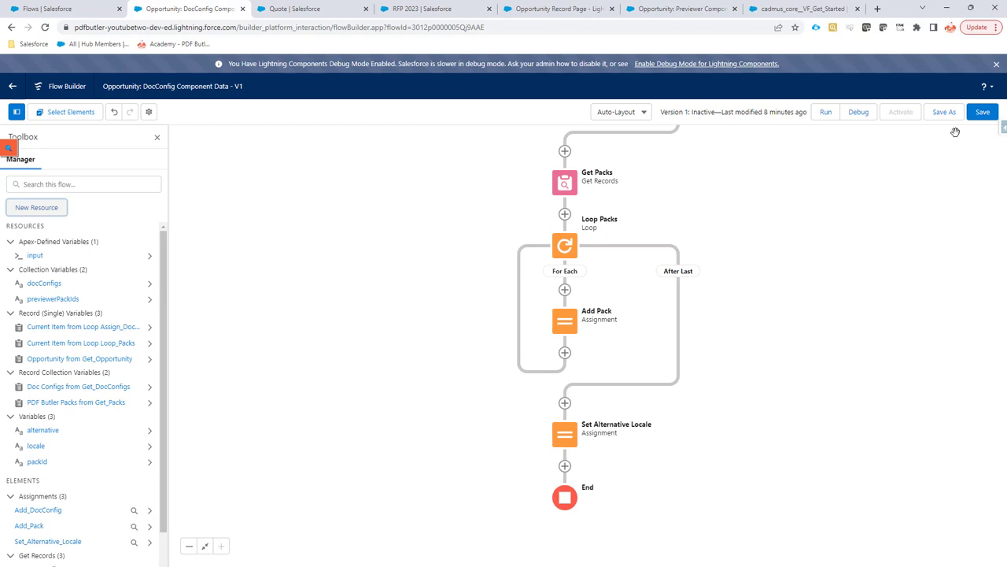
pyautogui.click(981, 111)
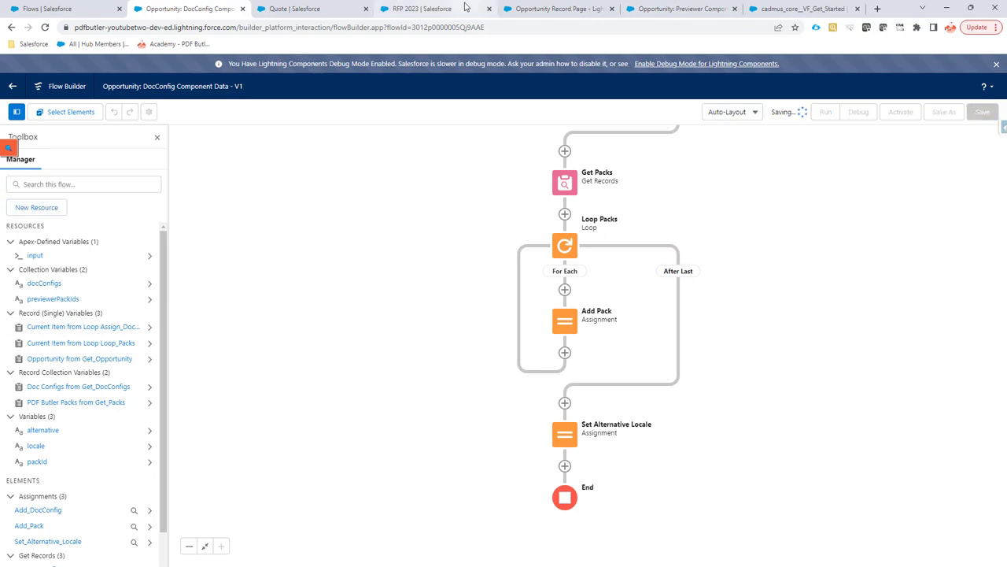
# On the Opportunity Record Page in Lightning App Builder, inspect the DocConfigs By Flow component's settings, including locale, pack and Flow Name, without changing them
pyautogui.click(547, 10)
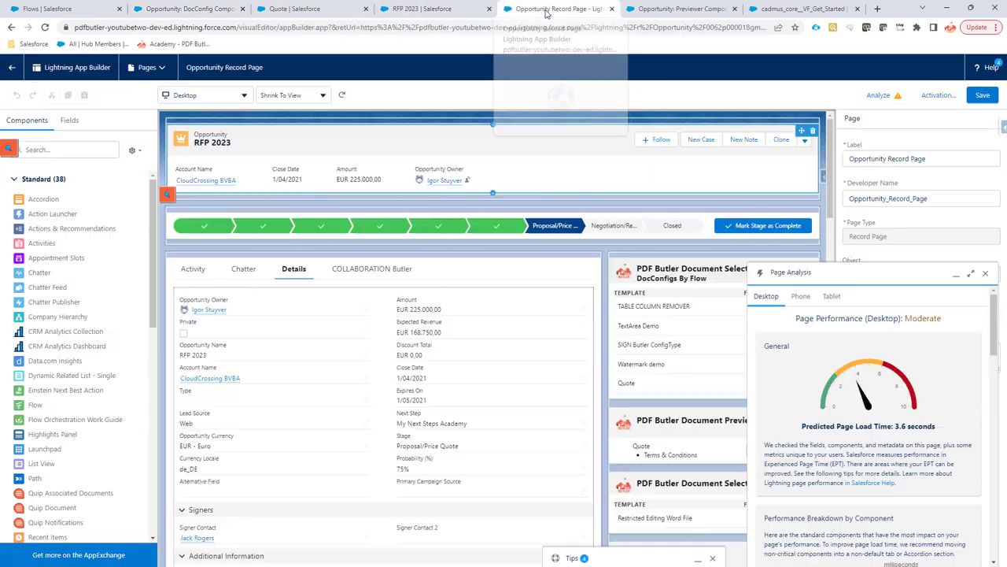
pyautogui.click(956, 274)
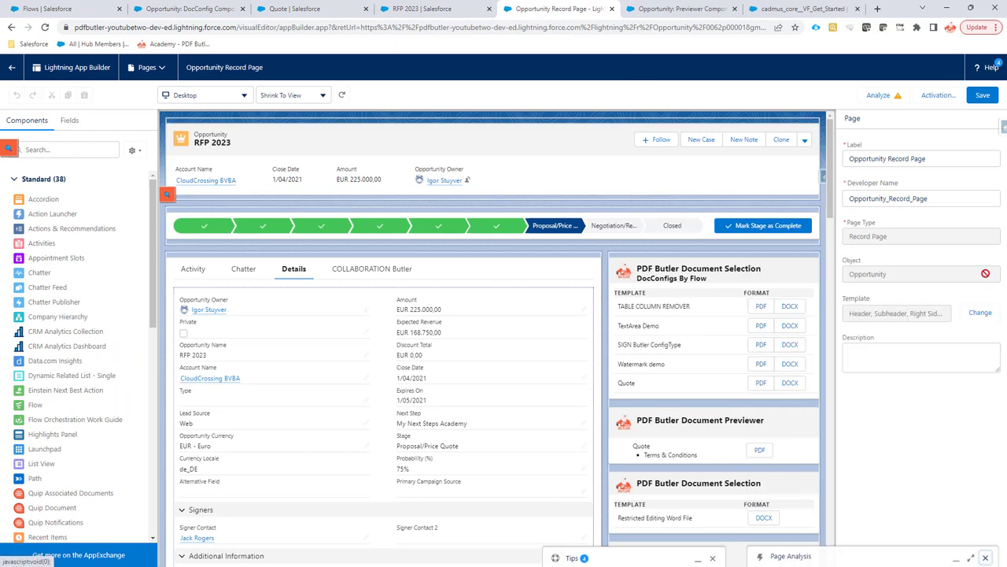
pyautogui.click(719, 280)
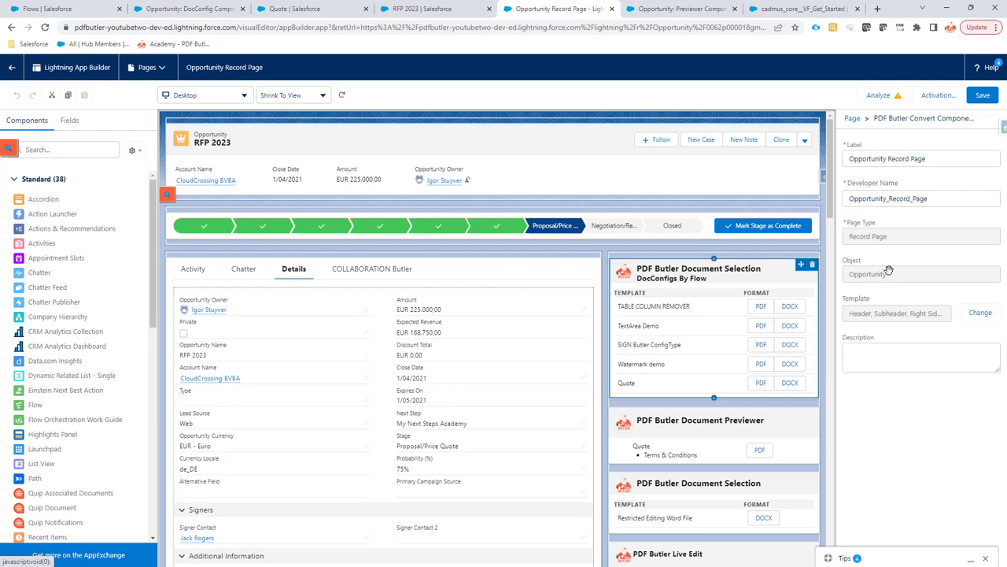
pyautogui.click(864, 155)
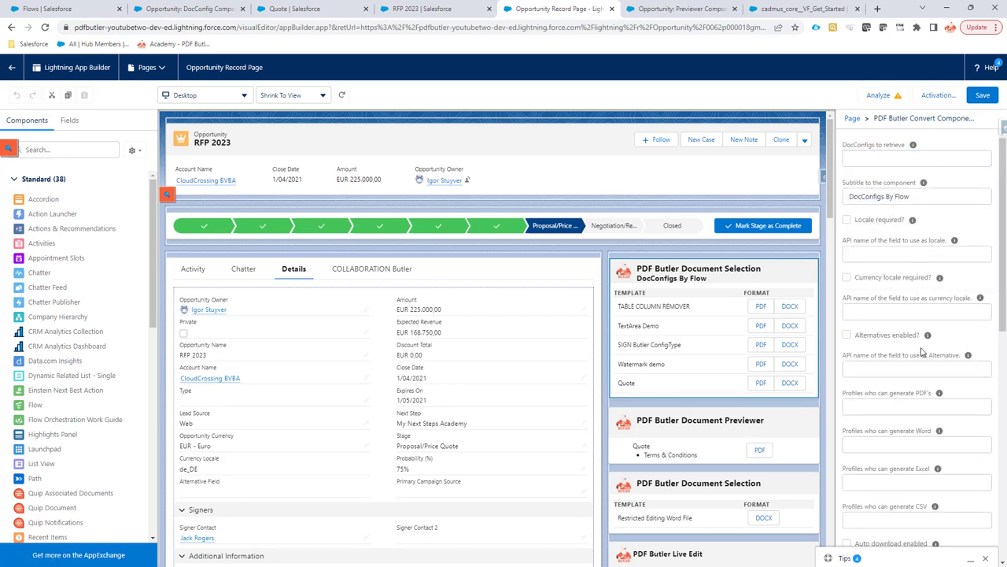
pyautogui.click(884, 252)
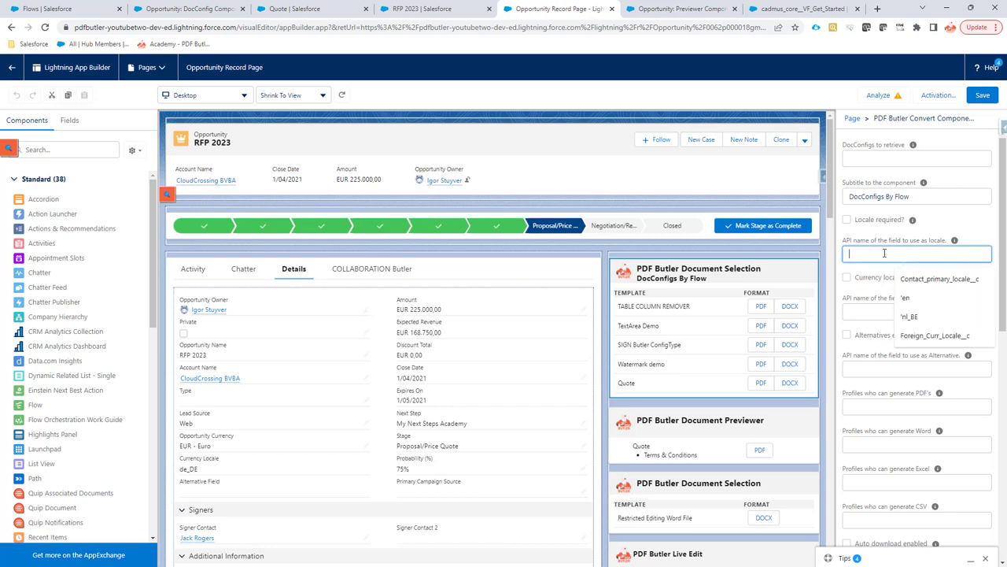
pyautogui.scroll(-3, 873, 347)
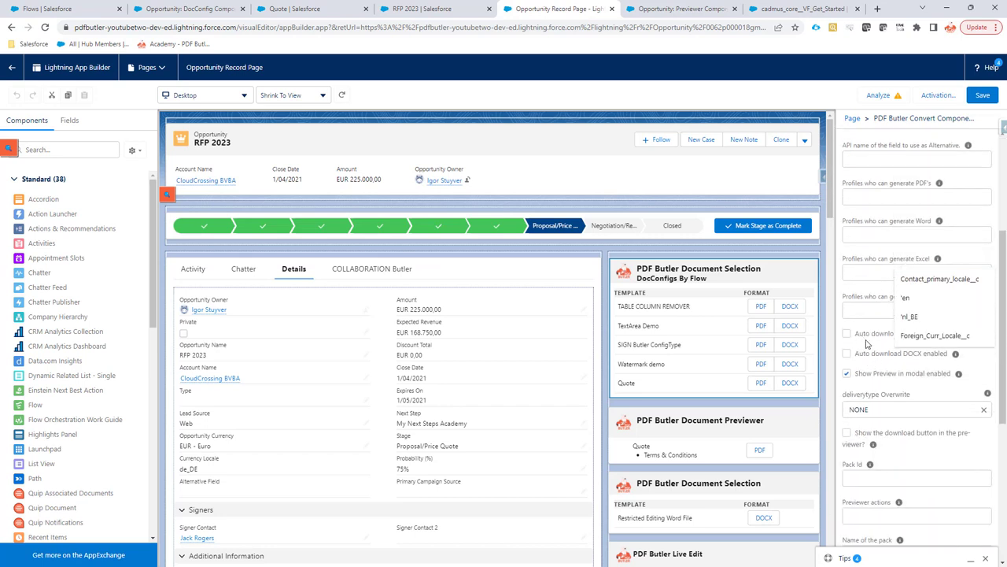
pyautogui.scroll(-1, 883, 391)
pyautogui.click(881, 465)
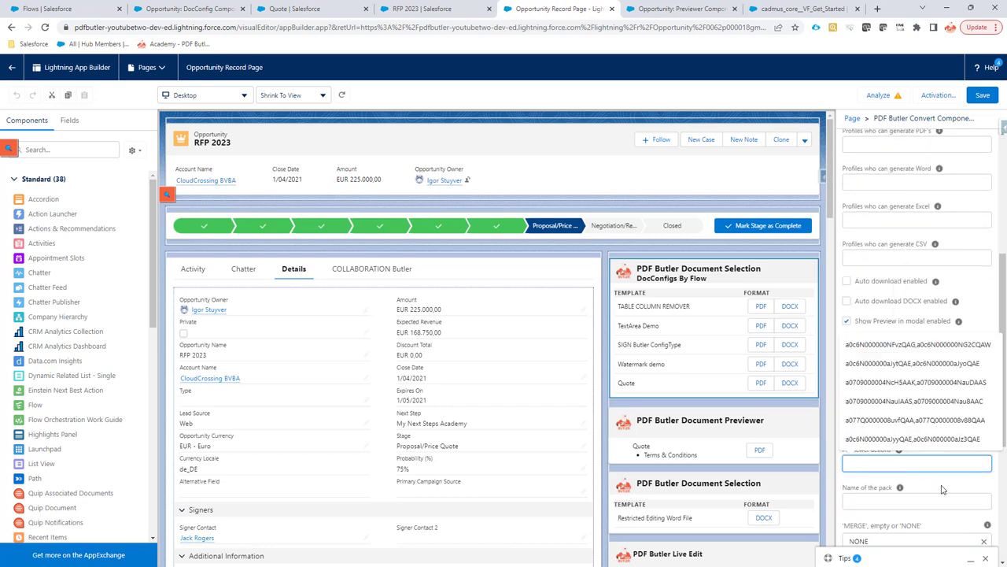
pyautogui.scroll(-4, 890, 449)
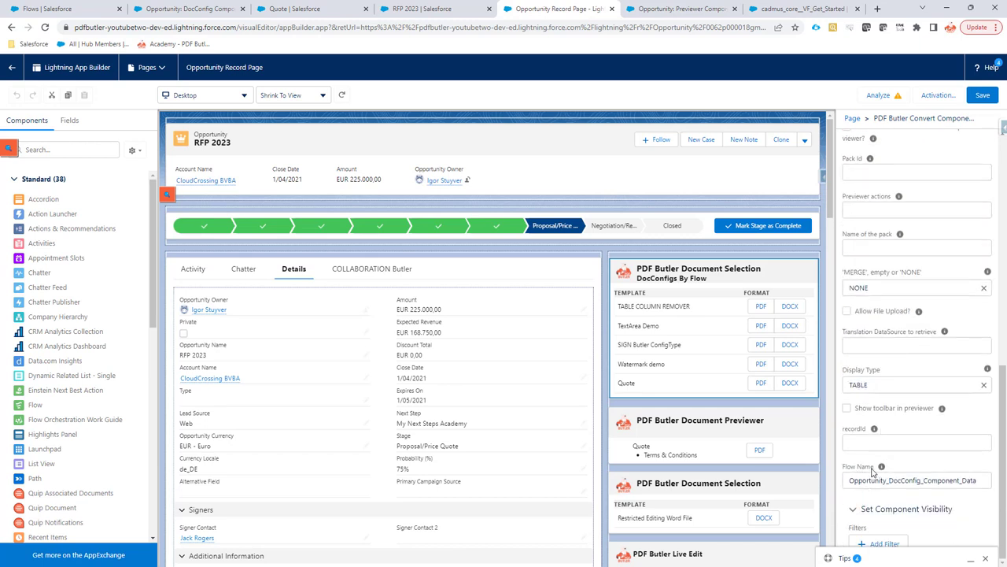
pyautogui.moveTo(851, 480); pyautogui.dragTo(977, 480)
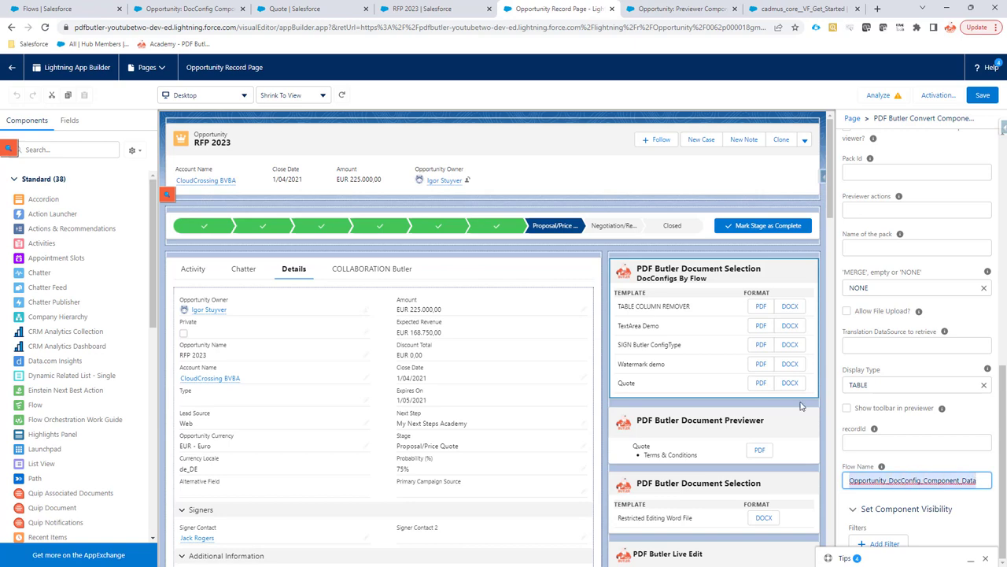
# Check the API name of the Opportunity: DocConfig Component Data flow in its version properties
pyautogui.click(191, 10)
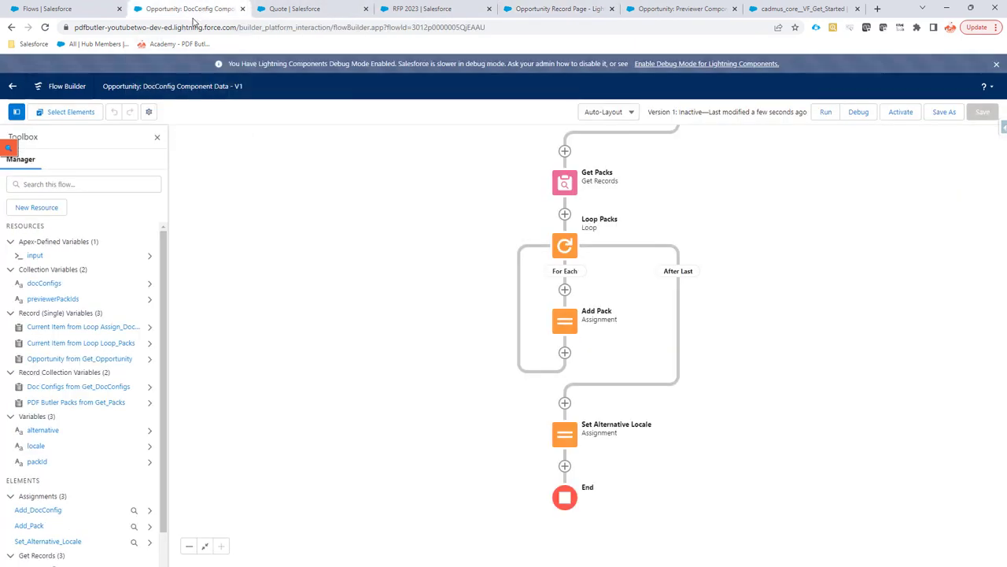
pyautogui.click(148, 113)
pyautogui.doubleClick(549, 271)
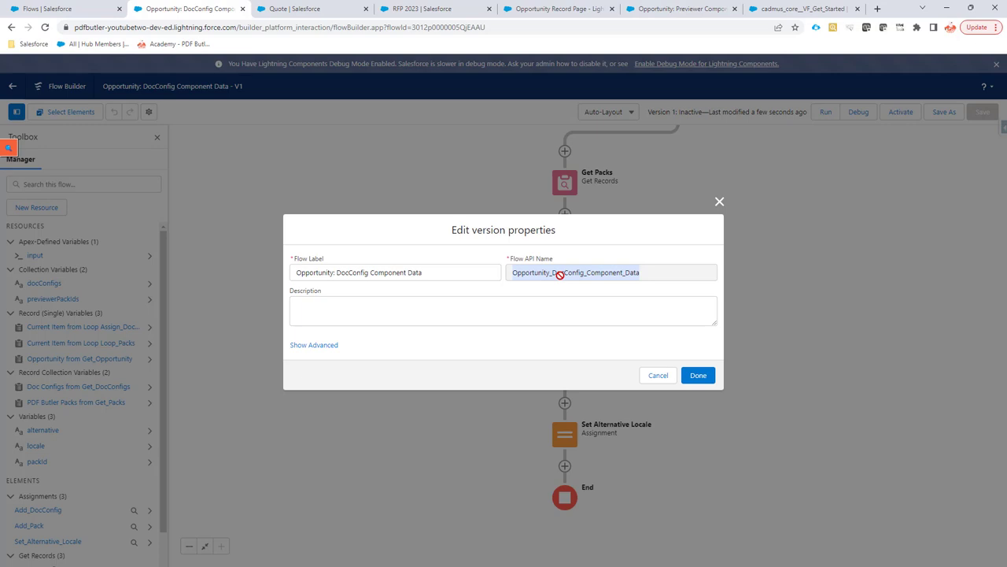
pyautogui.click(455, 10)
# Back on the Opportunity Record Page, inspect the PDF Butler Document Previewer component's settings and its Flow Name without changing them
pyautogui.click(555, 9)
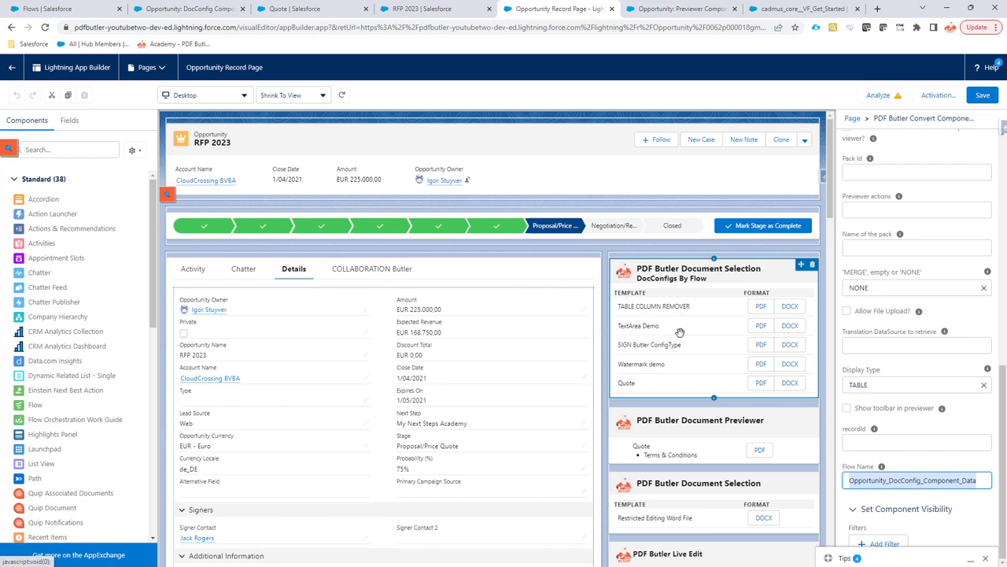
pyautogui.click(688, 436)
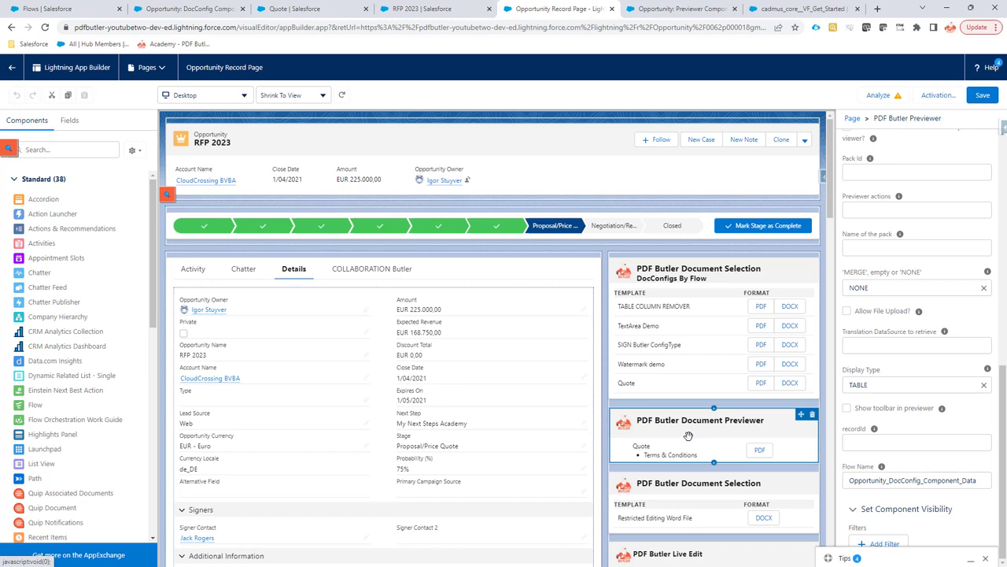
pyautogui.scroll(4, 912, 347)
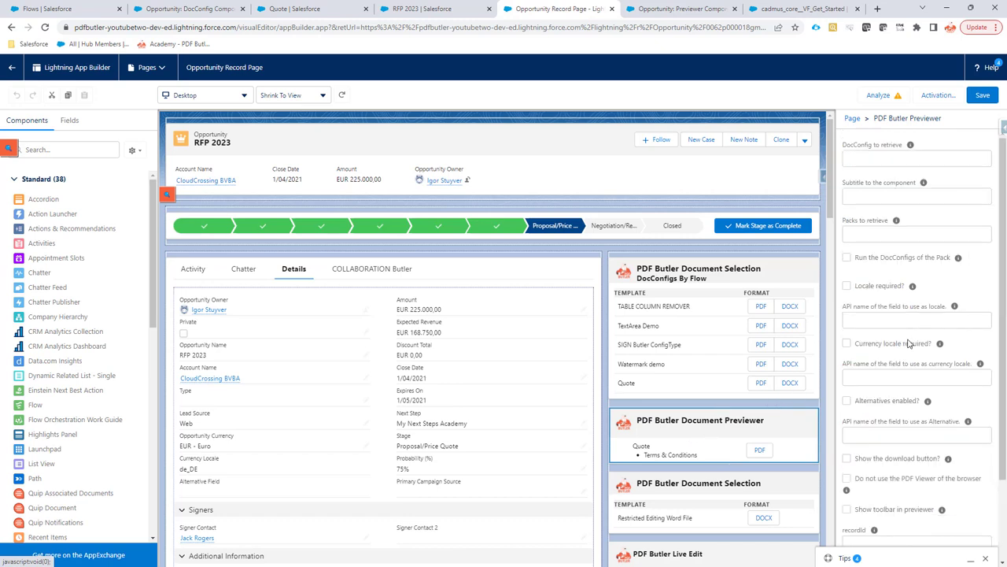
pyautogui.click(878, 159)
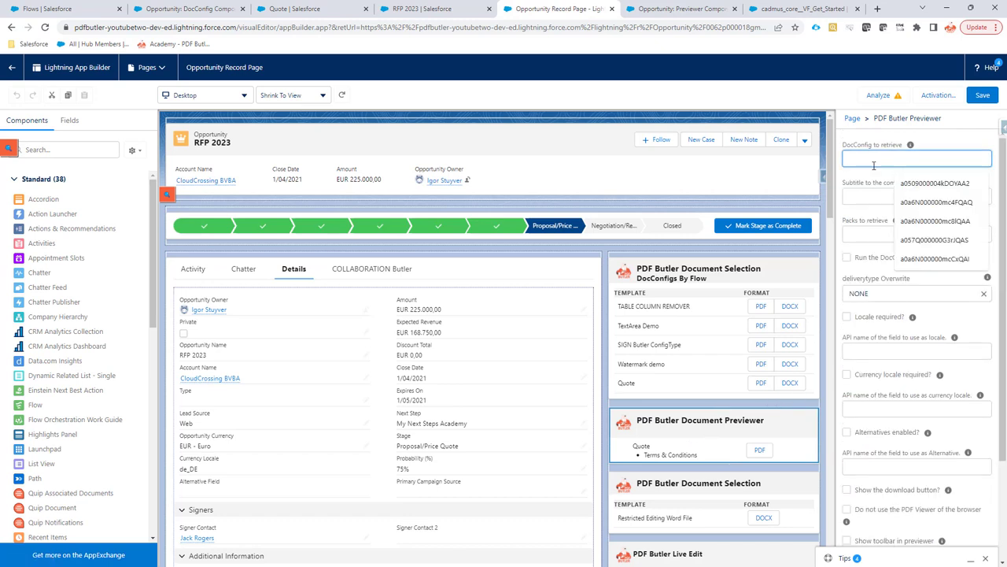
pyautogui.click(867, 179)
pyautogui.scroll(-3, 868, 211)
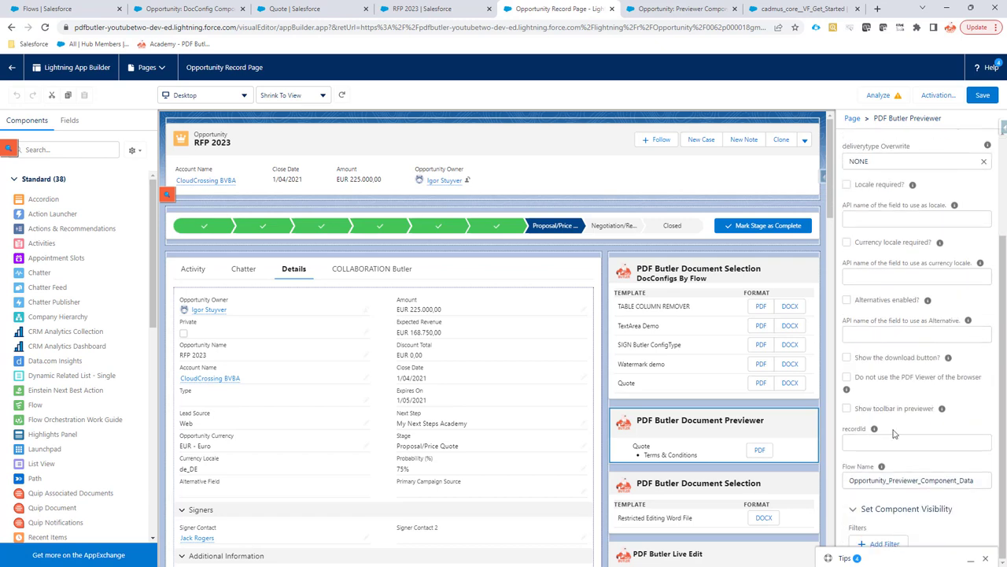
pyautogui.doubleClick(862, 483)
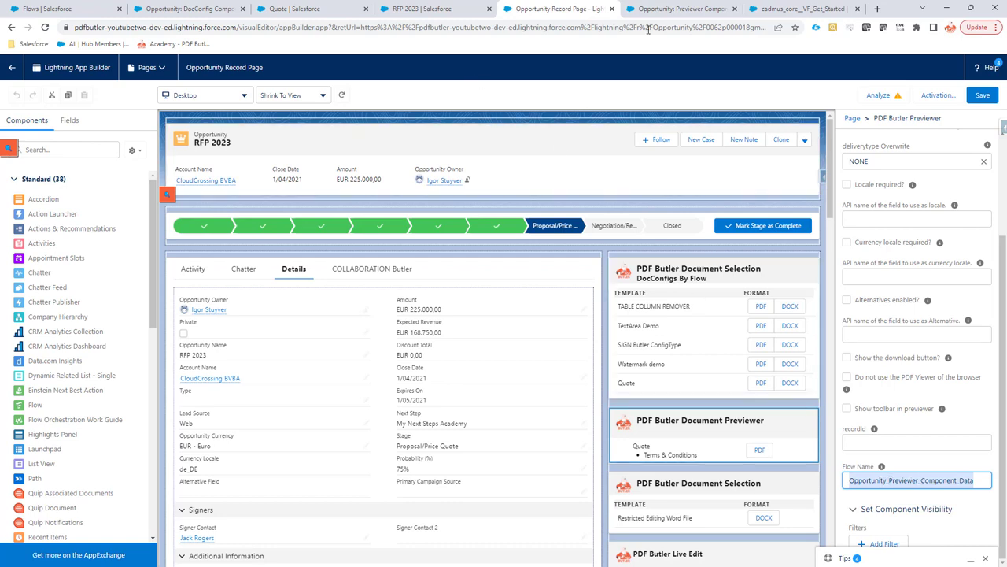
# Check the name of the Opportunity: Previewer Component Data flow, look at the RFP 2023 opportunity, and return to the Opportunity Record Page editor
pyautogui.click(373, 12)
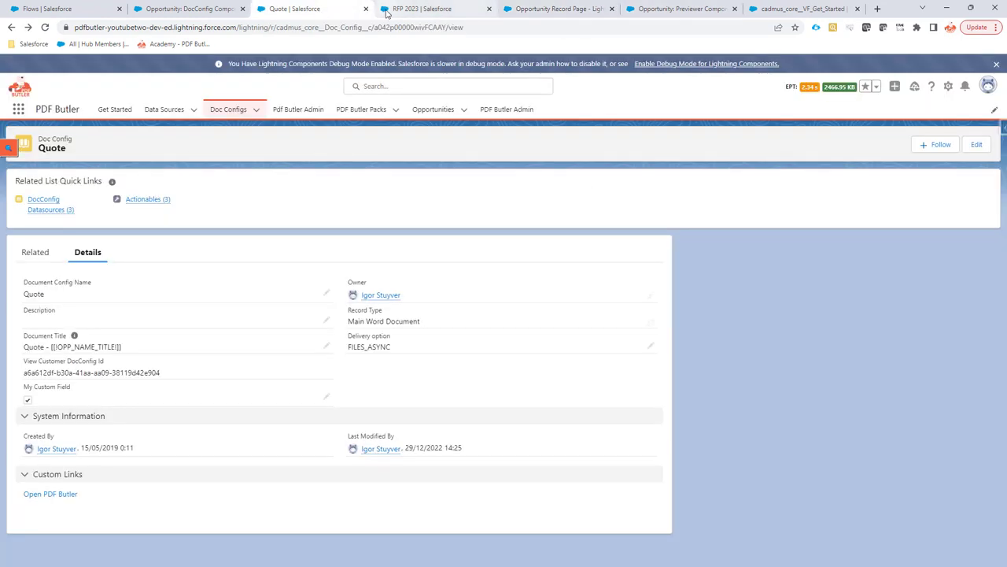
pyautogui.click(676, 9)
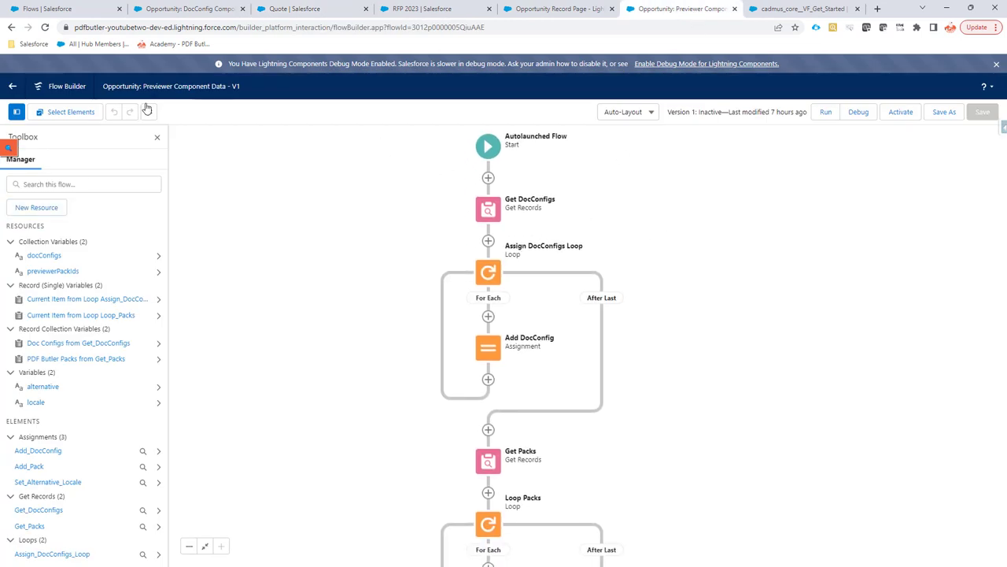
pyautogui.moveTo(150, 86); pyautogui.dragTo(224, 86)
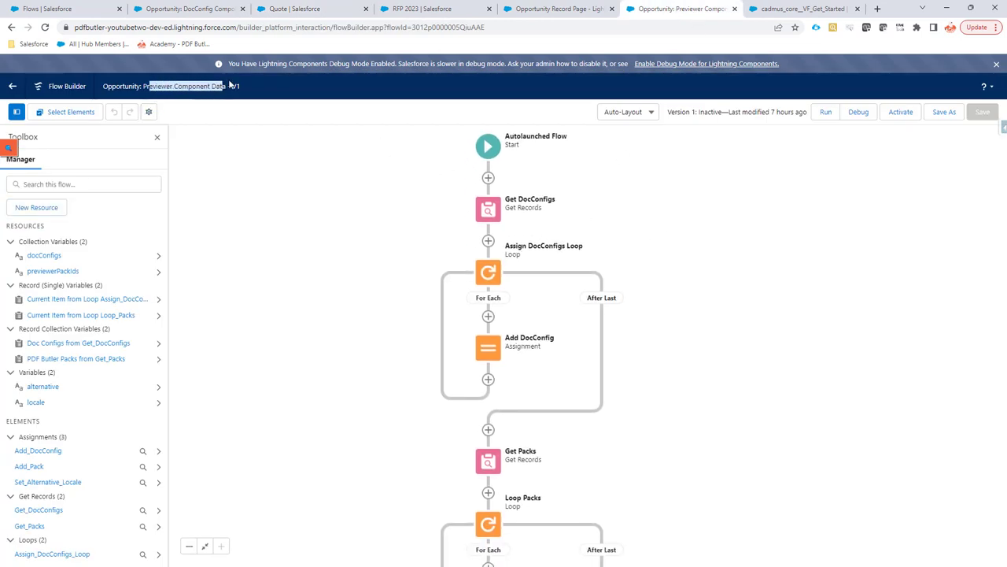
pyautogui.click(422, 9)
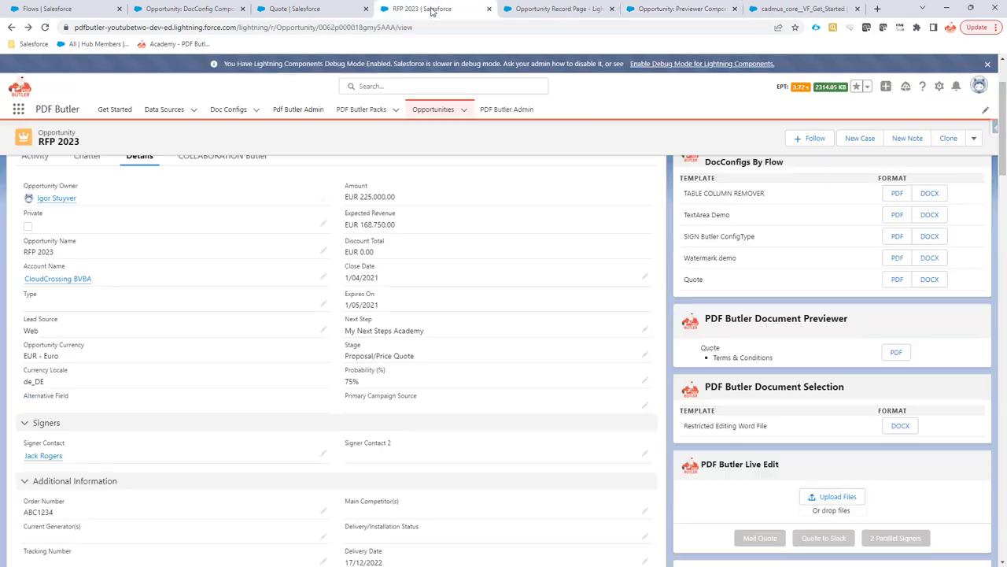
pyautogui.click(560, 8)
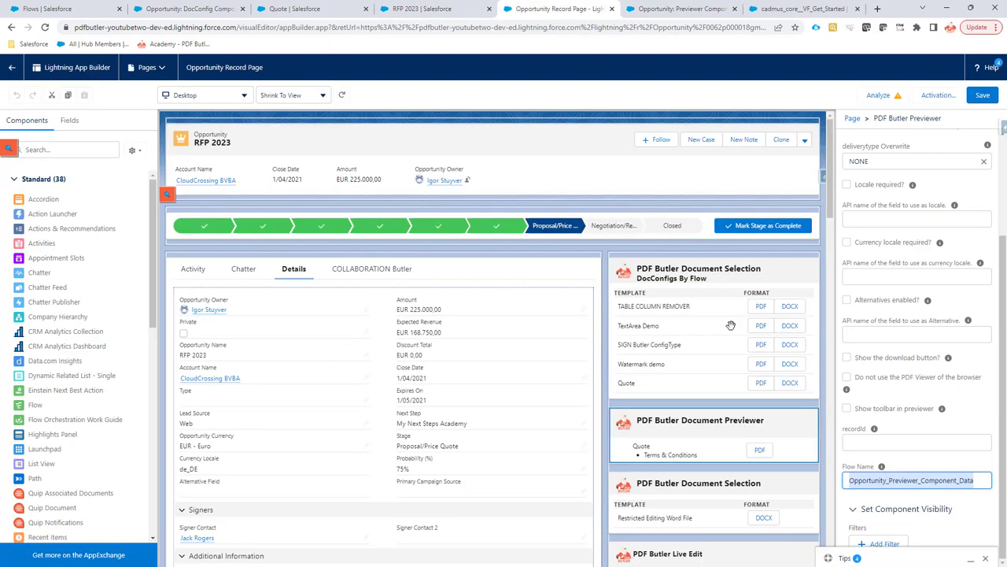